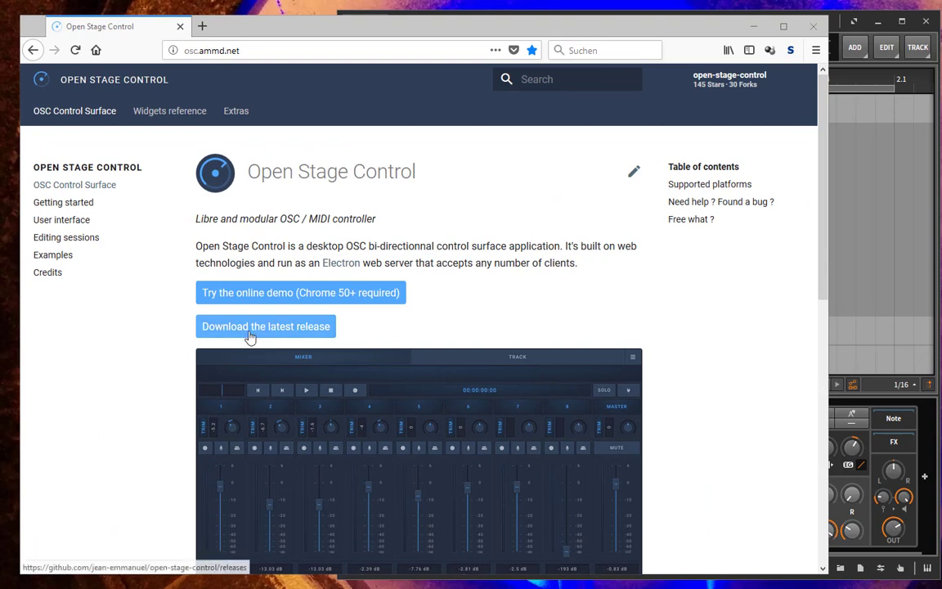
- Go from the Open Stage Control homepage to the GitHub page for the latest release
{"action": "left_click", "coordinate": [250, 335]}
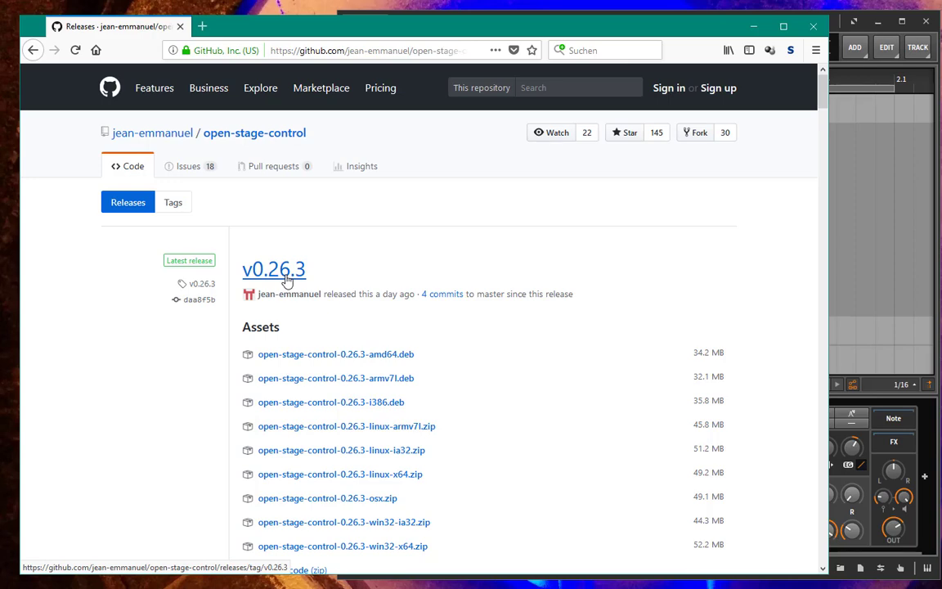
- Scroll through the v0.26.3 changelog and back up to the top
{"action": "scroll", "coordinate": [287, 281], "scroll_direction": "down", "scroll_amount": 8}
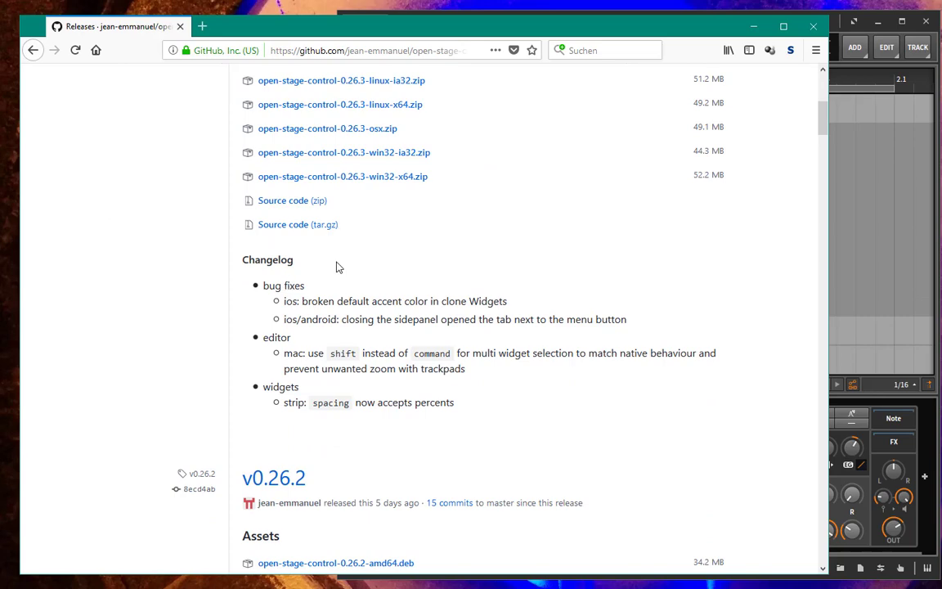
{"action": "scroll", "coordinate": [335, 266], "scroll_direction": "up", "scroll_amount": 5}
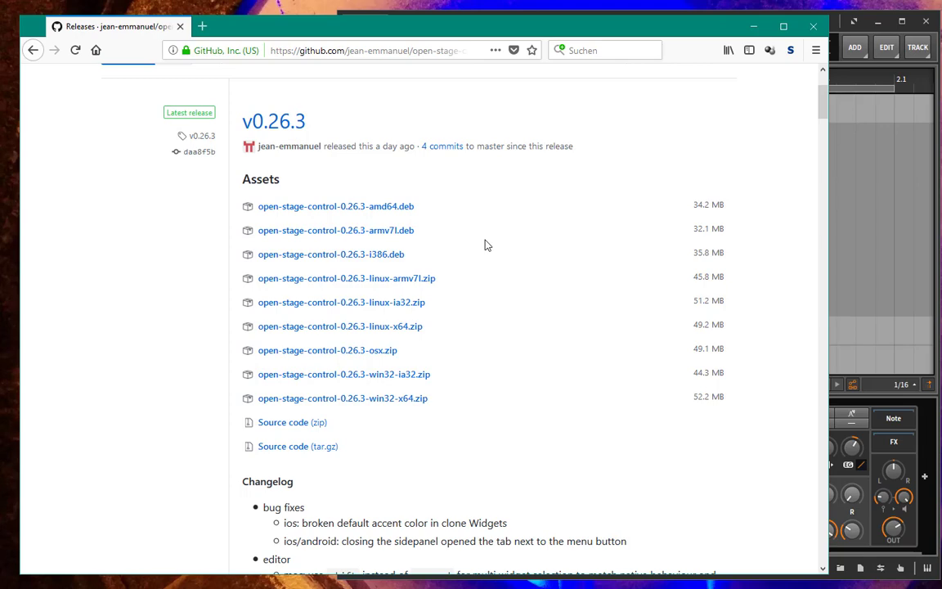
{"action": "scroll", "coordinate": [485, 245], "scroll_direction": "up", "scroll_amount": 3}
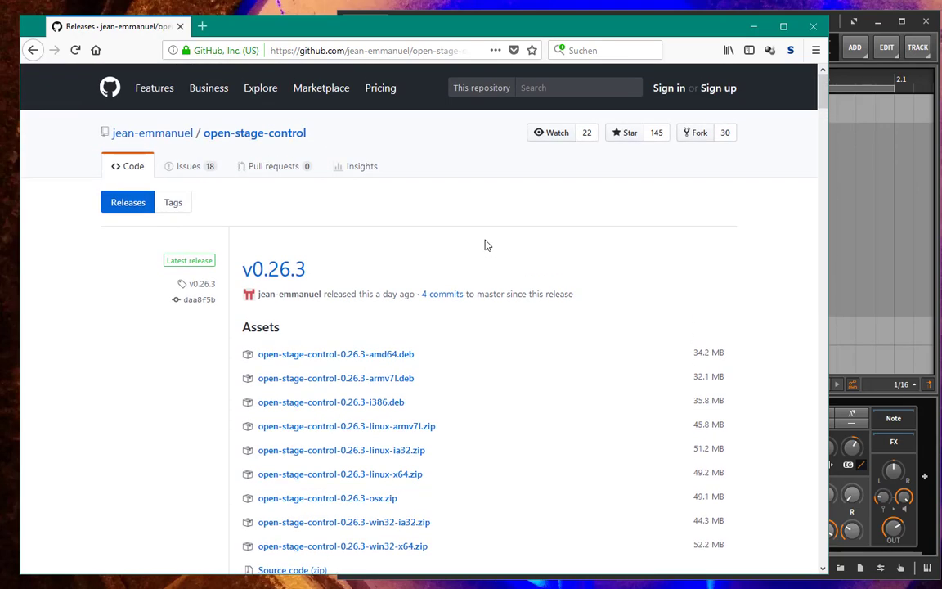
- Minimize Firefox and move the Open Stage Control launcher up and to the left
{"action": "left_click", "coordinate": [753, 27]}
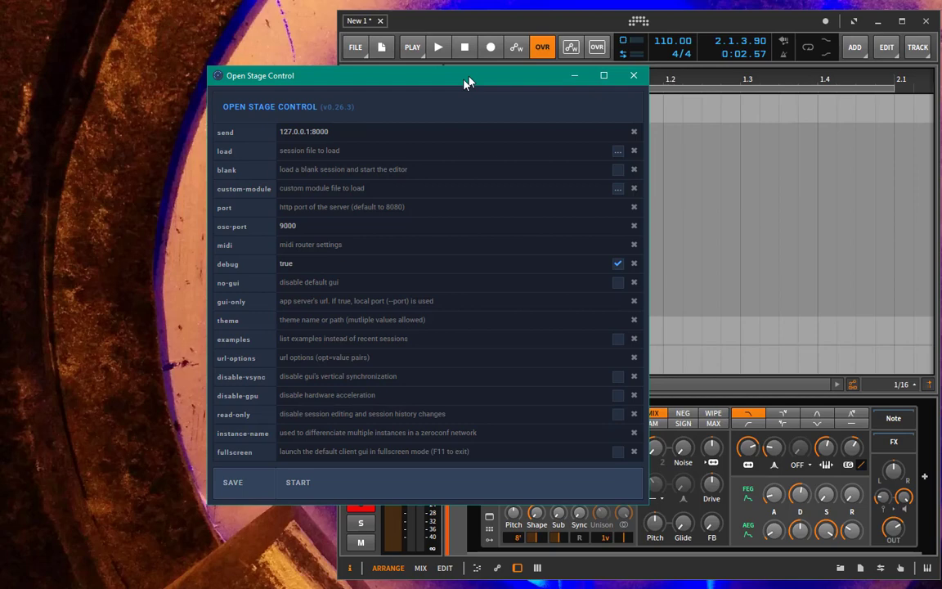
{"action": "left_click_drag", "start_coordinate": [467, 78], "coordinate": [354, 104]}
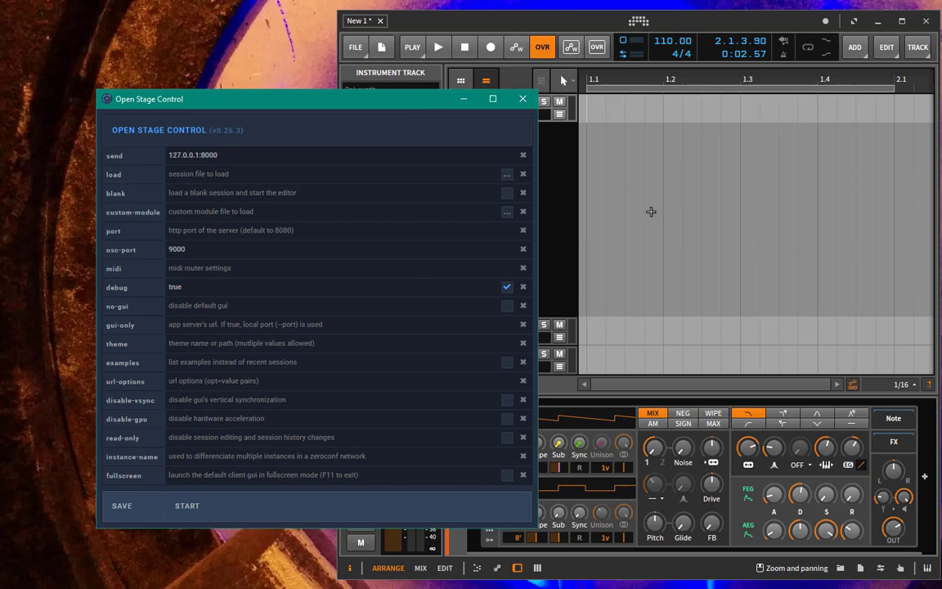
{"action": "left_click_drag", "start_coordinate": [252, 101], "coordinate": [217, 88]}
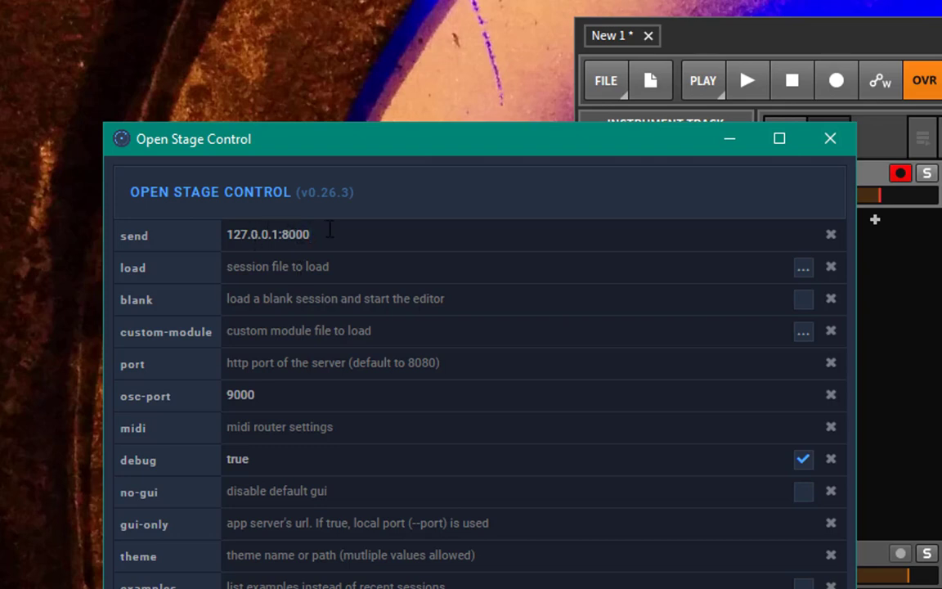
- Check send 127.0.0.1:8000 and osc-port 9000, and turn off debug logging
{"action": "left_click", "coordinate": [330, 233]}
{"action": "left_click", "coordinate": [427, 396]}
{"action": "left_click", "coordinate": [803, 460]}
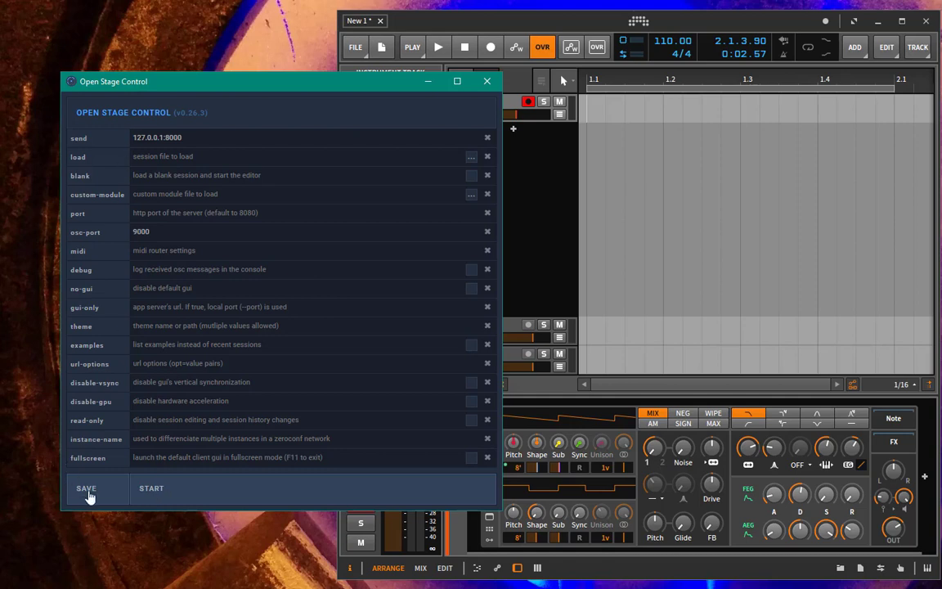
- Start the server, nudge the new client window aside, and bring the launcher forward
{"action": "left_click", "coordinate": [211, 491]}
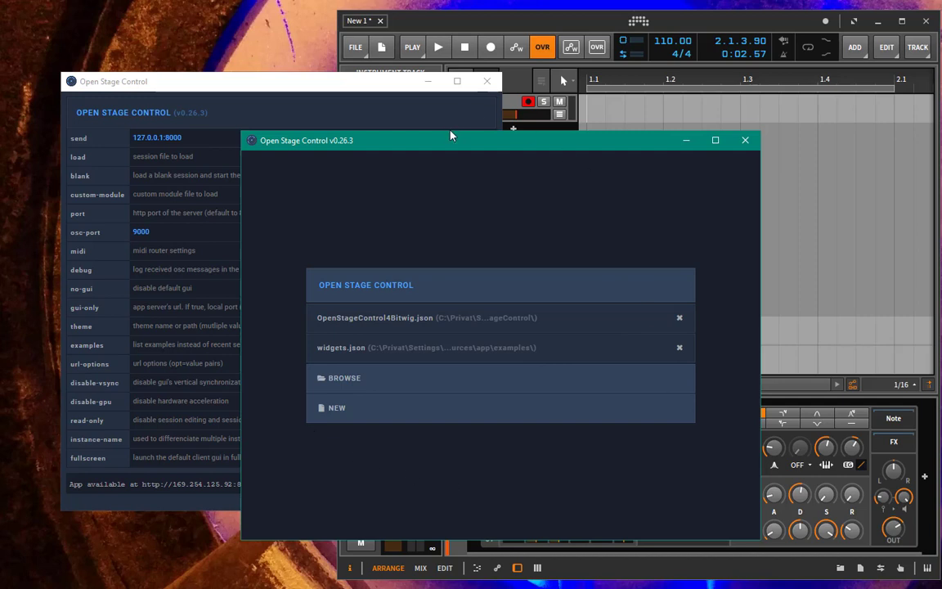
{"action": "left_click_drag", "start_coordinate": [448, 147], "coordinate": [502, 165]}
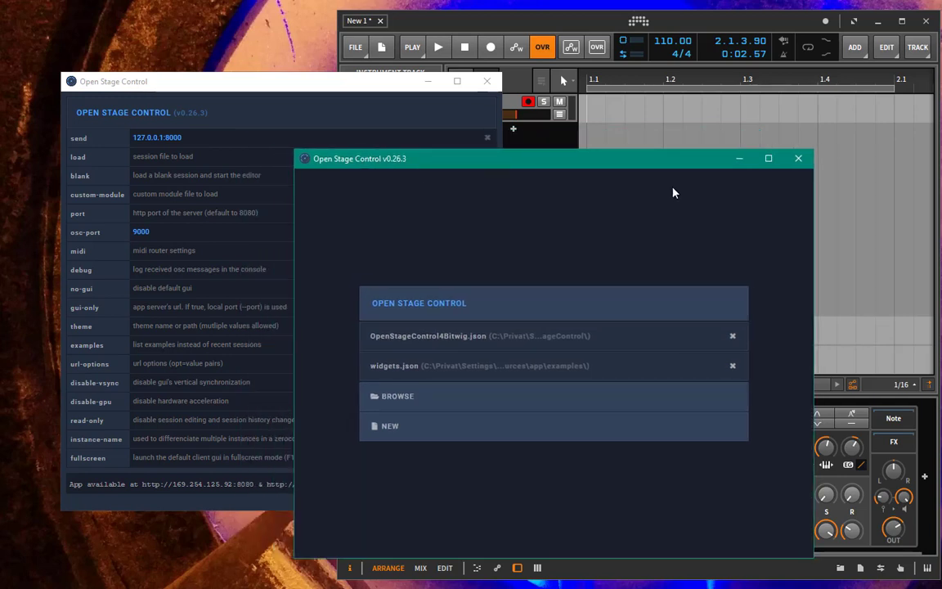
{"action": "left_click", "coordinate": [284, 95]}
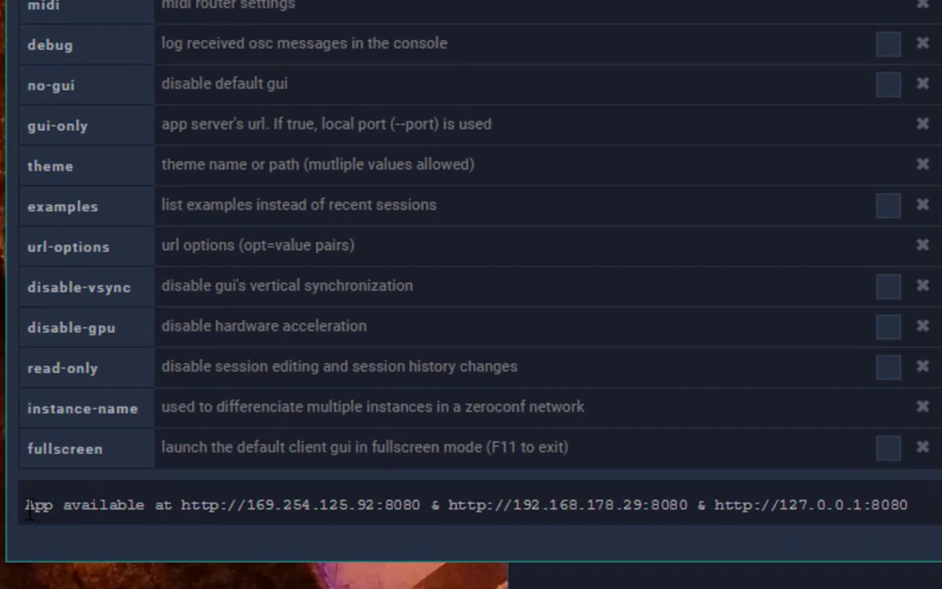
{"action": "left_click_drag", "start_coordinate": [27, 507], "coordinate": [933, 506]}
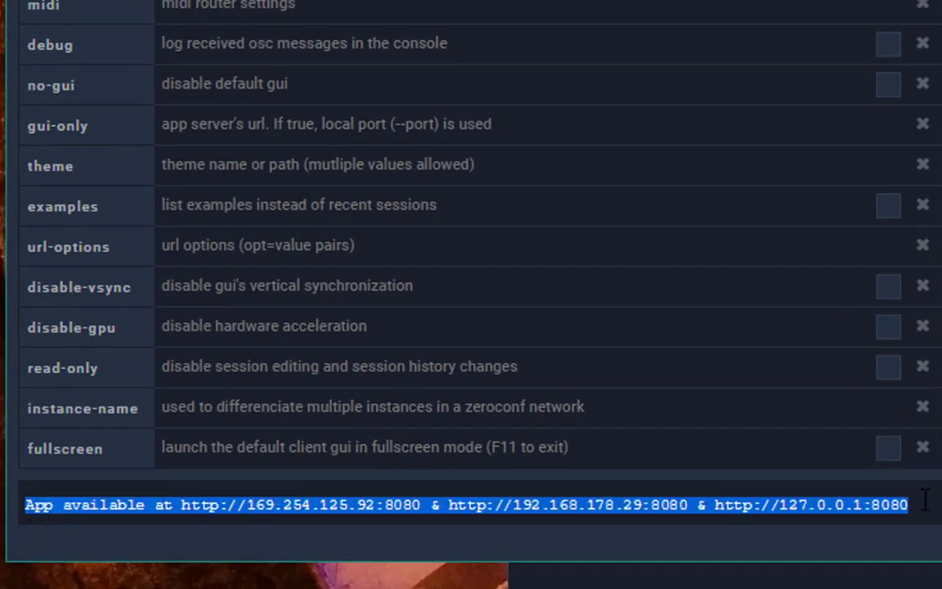
{"action": "left_click", "coordinate": [296, 526]}
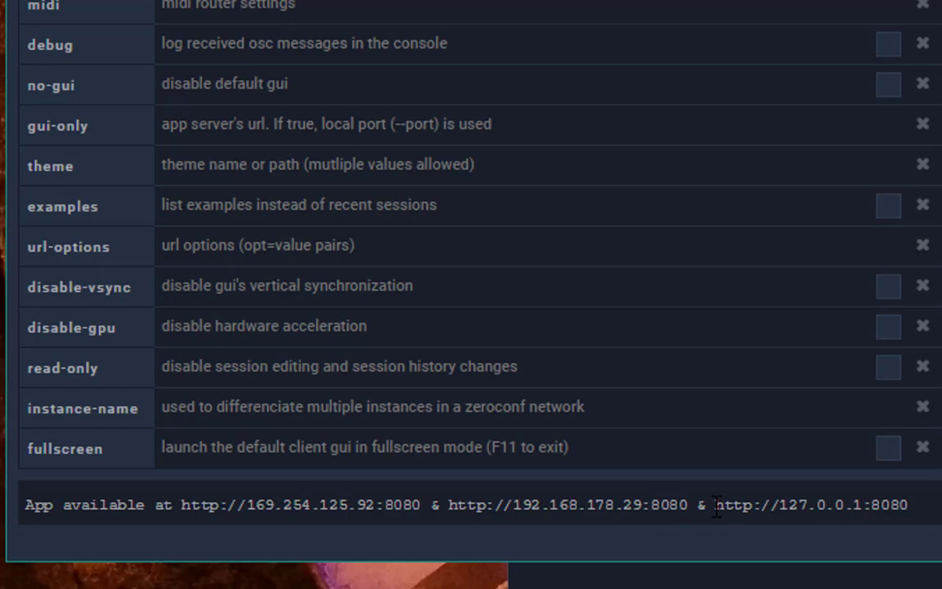
{"action": "left_click_drag", "start_coordinate": [716, 506], "coordinate": [910, 505]}
{"action": "key", "text": "ctrl+c"}
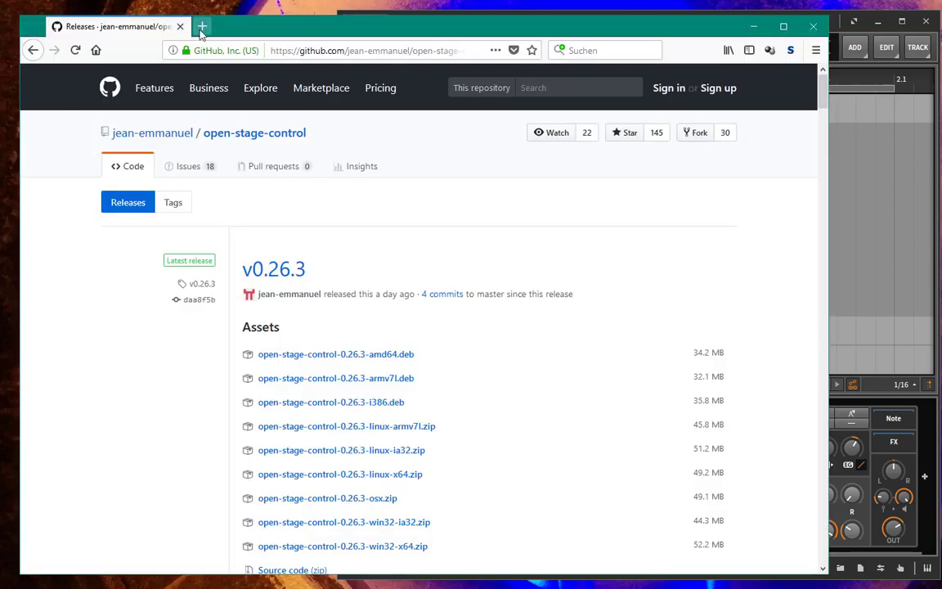
- Load 127.0.0.1:8080 in a new Firefox tab and shift the desktop client aside
{"action": "left_click", "coordinate": [201, 27]}
{"action": "key", "text": "ctrl+v"}
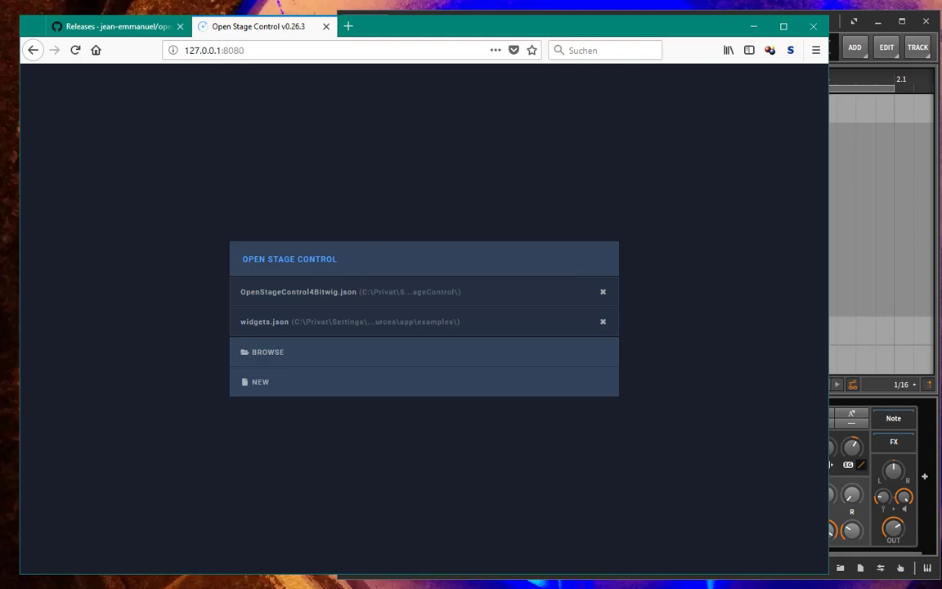
{"action": "left_click_drag", "start_coordinate": [376, 164], "coordinate": [472, 122]}
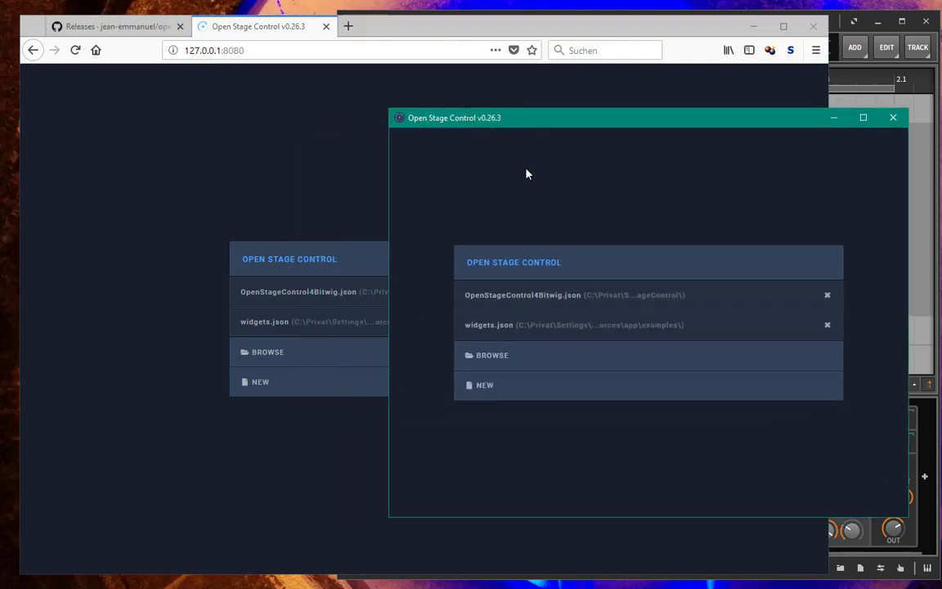
- Put Firefox away and move the desktop client window up and left
{"action": "left_click", "coordinate": [225, 132]}
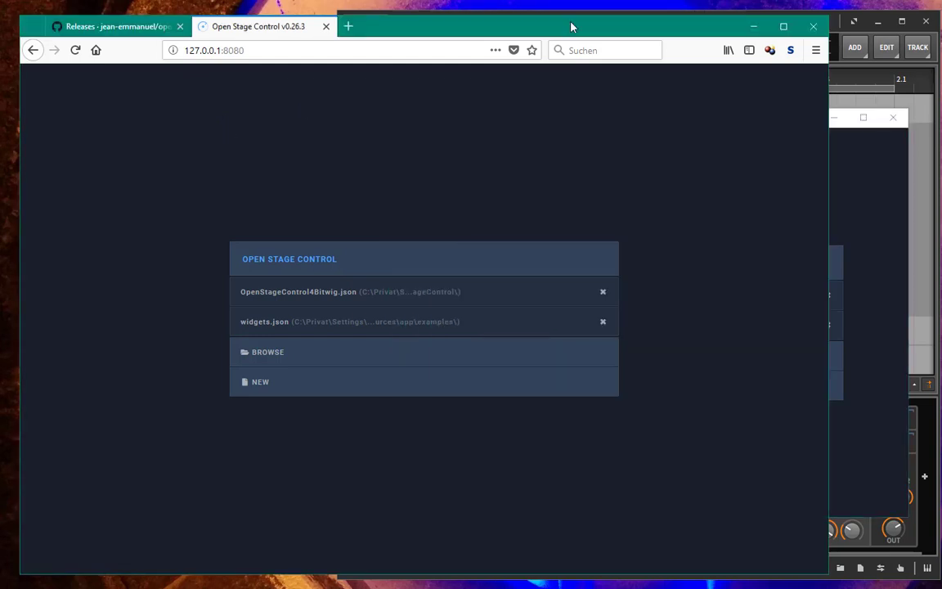
{"action": "key", "text": "alt+F4"}
{"action": "left_click_drag", "start_coordinate": [711, 125], "coordinate": [462, 54]}
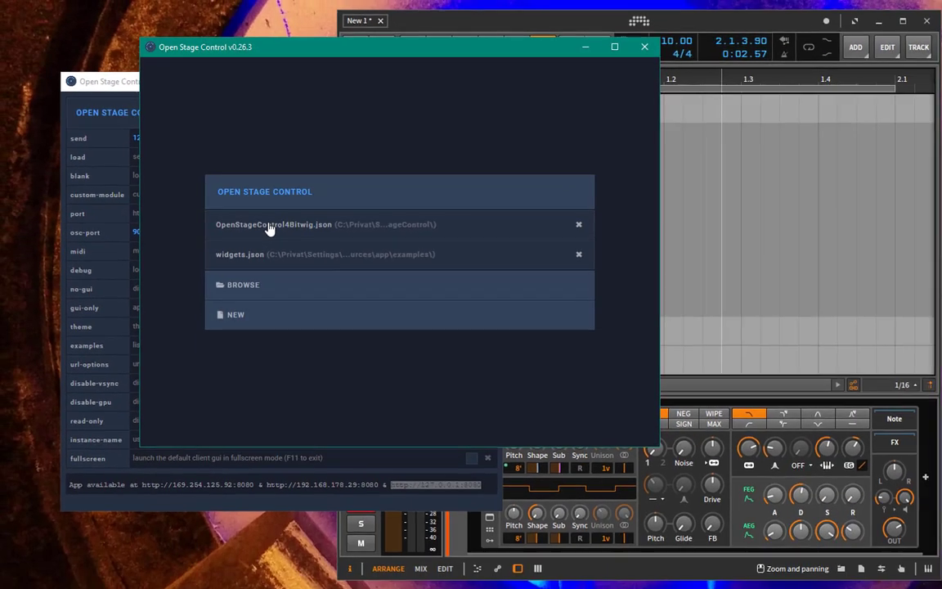
- Skip the file browser and load OpenStageControl4Bitwig.json from the recent sessions list
{"action": "key", "text": "alt+Tab"}
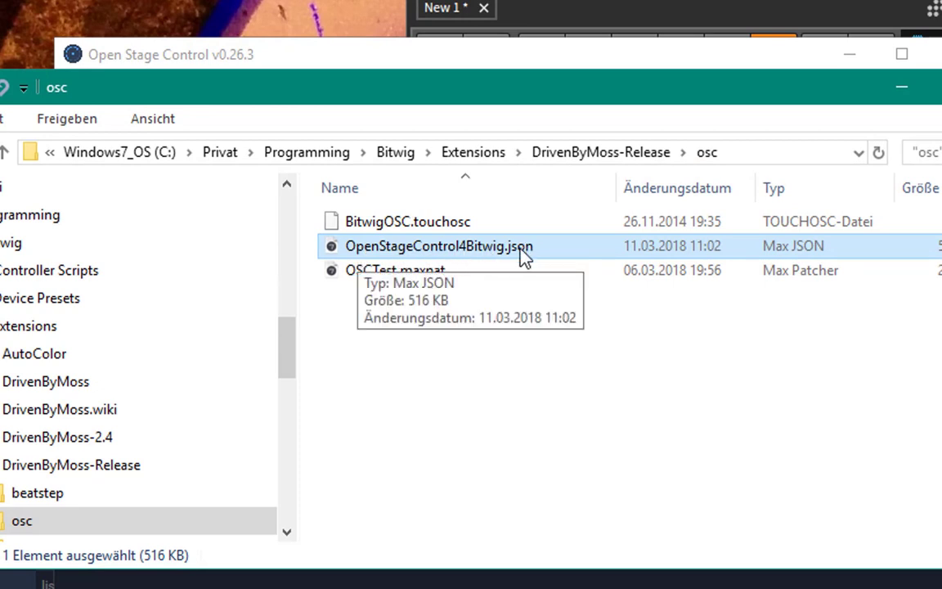
{"action": "left_click", "coordinate": [902, 89]}
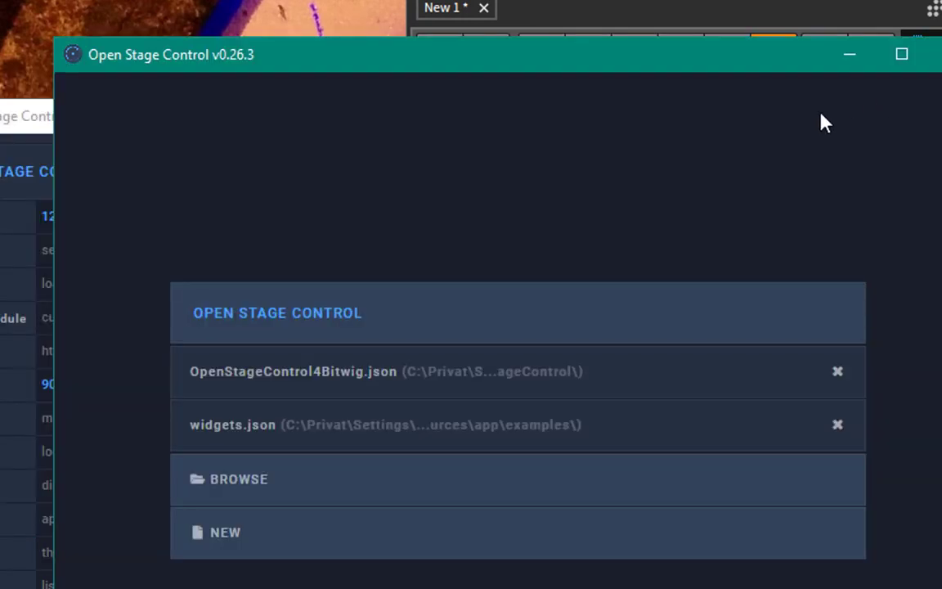
{"action": "left_click", "coordinate": [272, 496]}
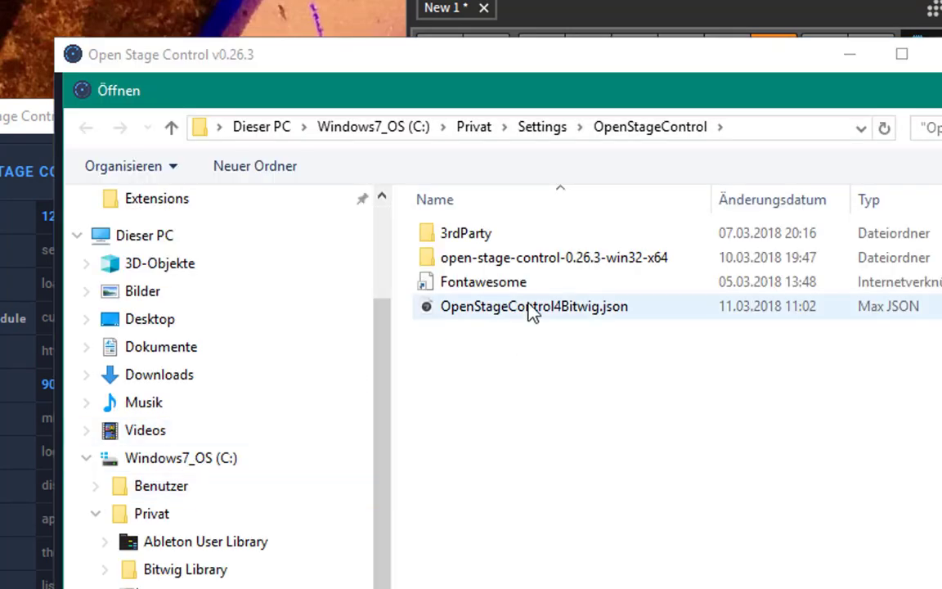
{"action": "key", "text": "Escape"}
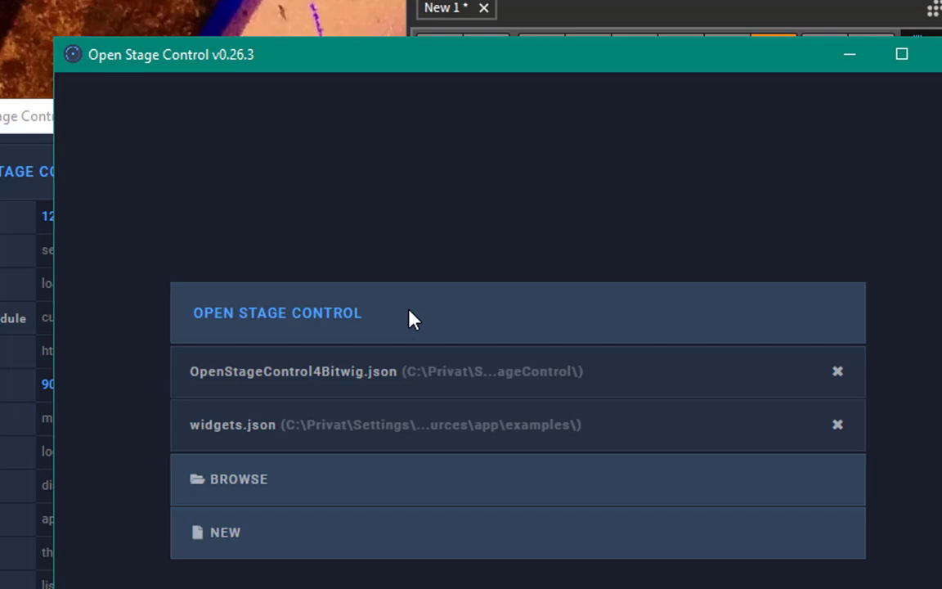
{"action": "left_click", "coordinate": [314, 381]}
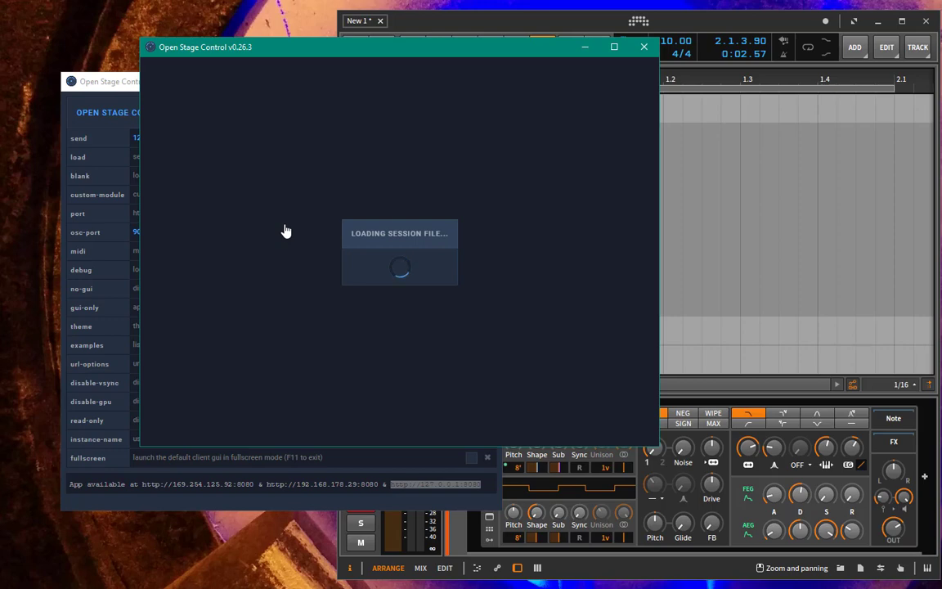
- Move the client to the top, enlarge it, and show the MIXER page with eight strips
{"action": "left_click_drag", "start_coordinate": [308, 60], "coordinate": [211, 21]}
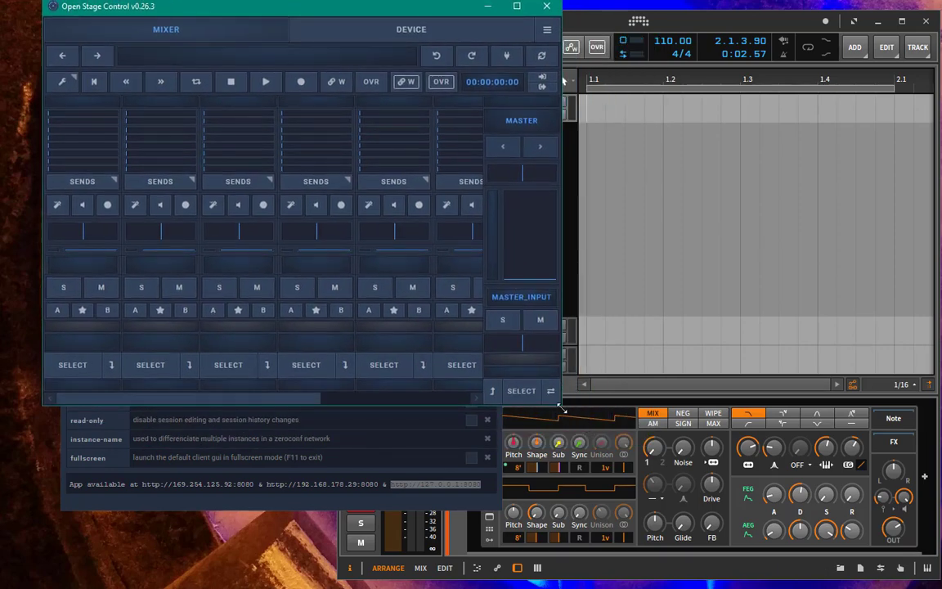
{"action": "left_click_drag", "start_coordinate": [561, 406], "coordinate": [867, 554]}
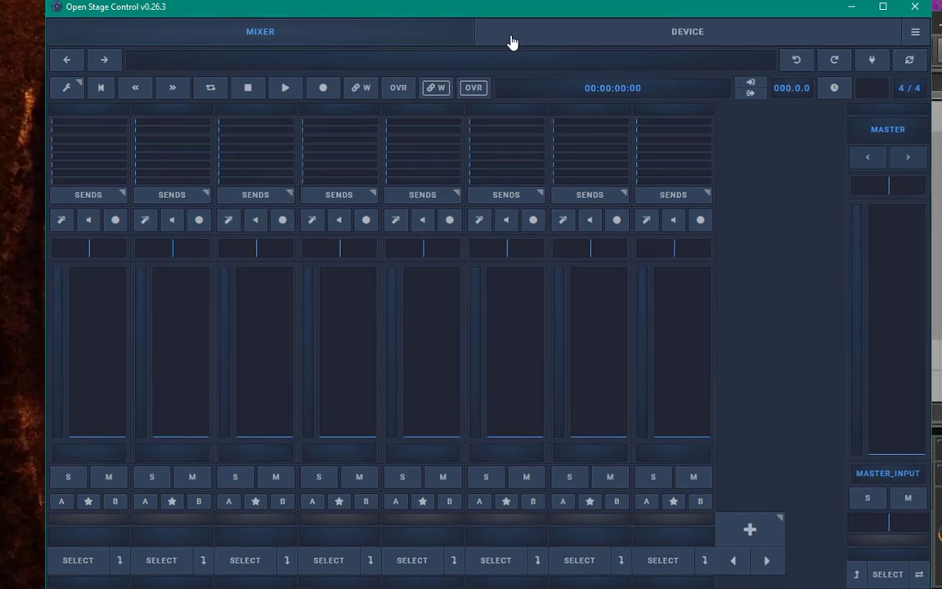
{"action": "left_click", "coordinate": [475, 37]}
{"action": "left_click", "coordinate": [367, 31]}
{"action": "left_click_drag", "start_coordinate": [378, 13], "coordinate": [336, 22]}
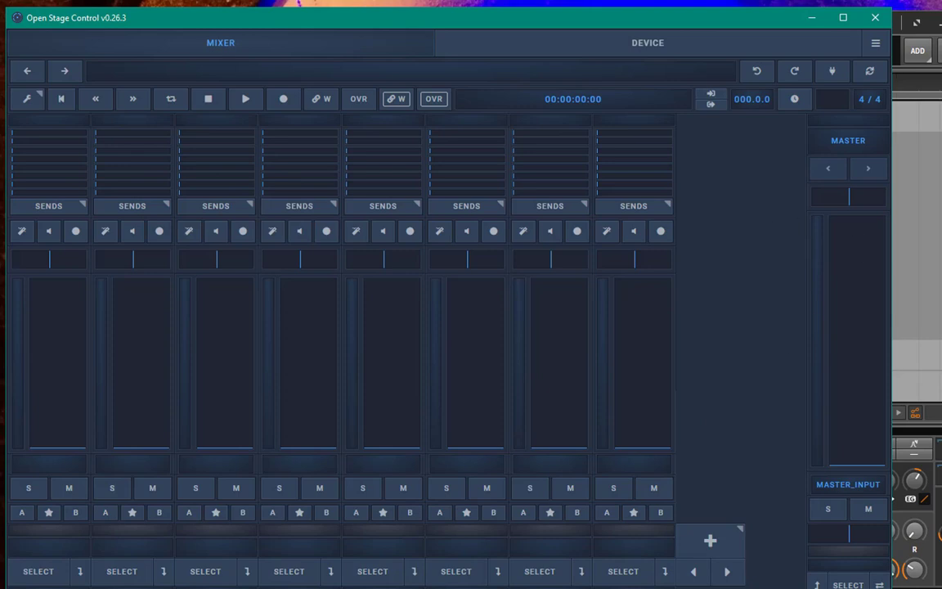
- Sync the mixer with Bitwig, showing POLYSYNTH at -8.140 dB and master at +0.000 dB
{"action": "left_click", "coordinate": [870, 74]}
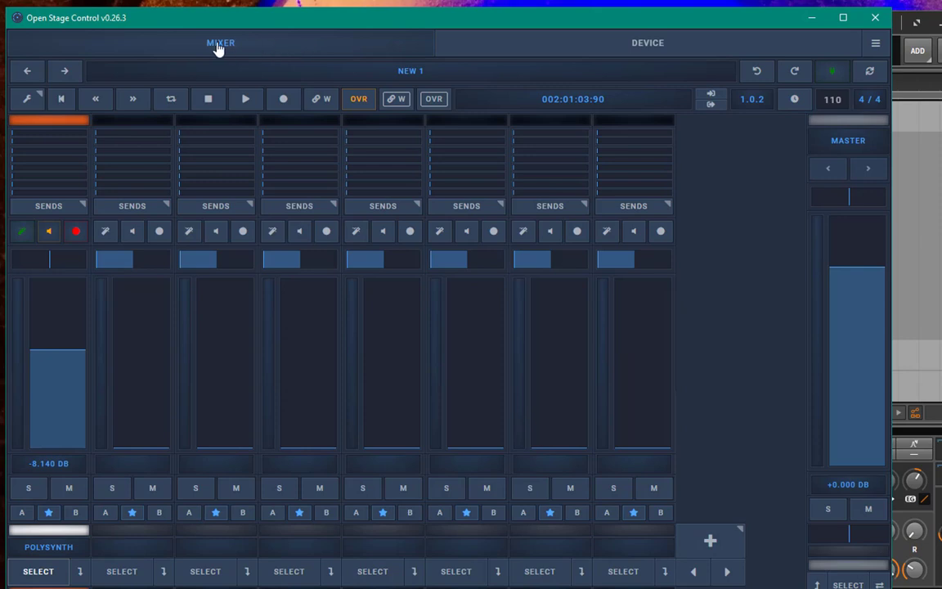
{"action": "left_click", "coordinate": [491, 37]}
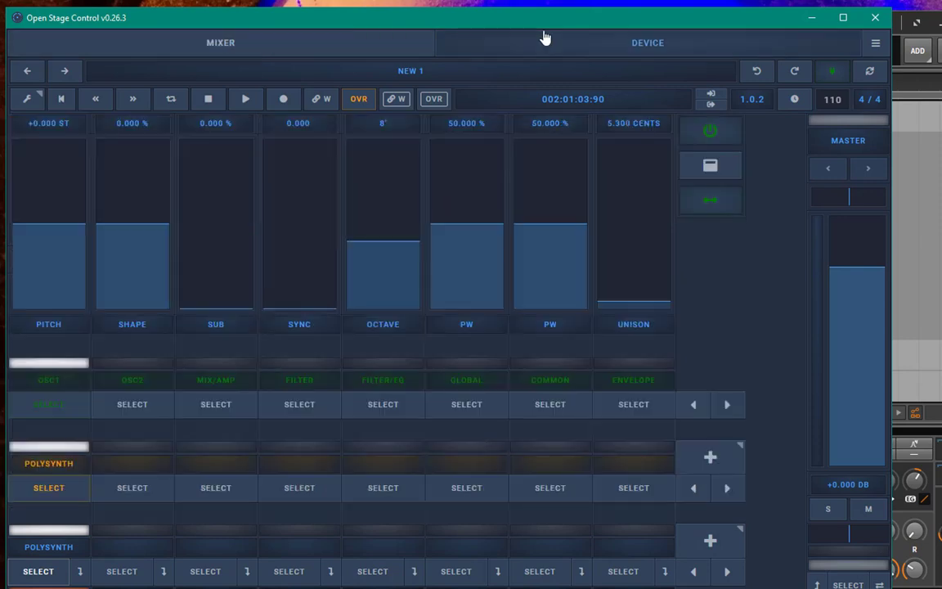
{"action": "left_click", "coordinate": [263, 50]}
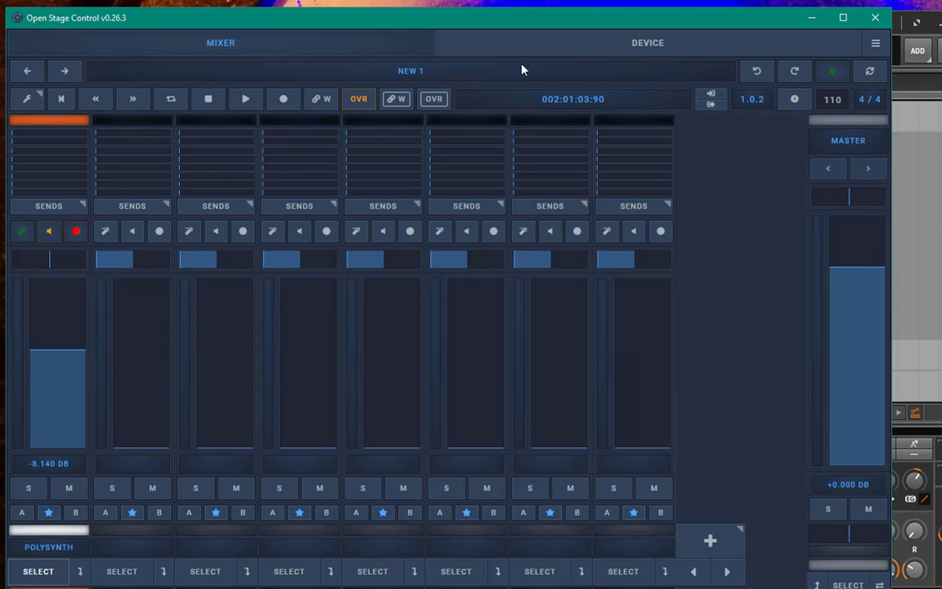
- Open ClipGridTest from Bitwig's dashboard recent projects, then return to Open Stage Control
{"action": "left_click", "coordinate": [922, 75]}
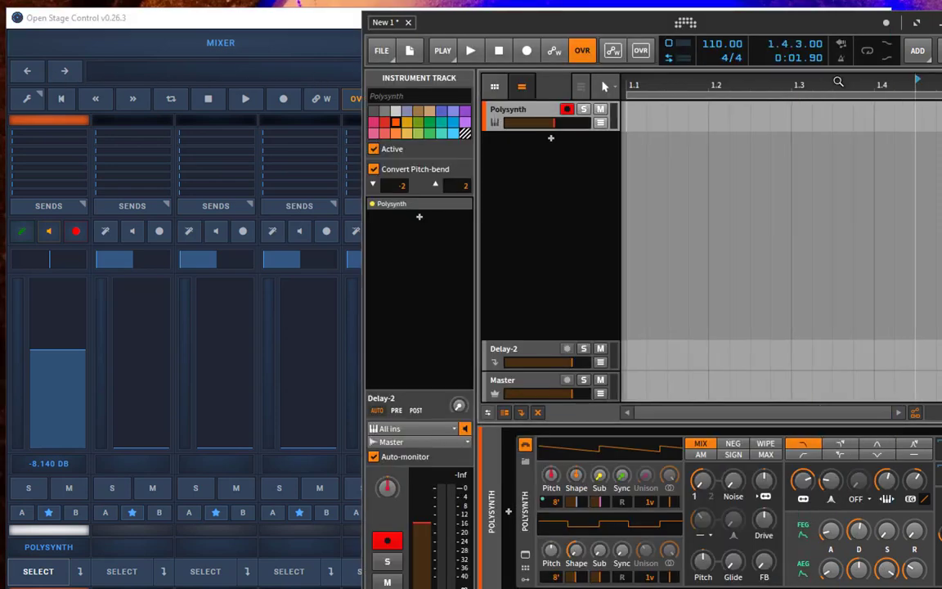
{"action": "left_click", "coordinate": [382, 52]}
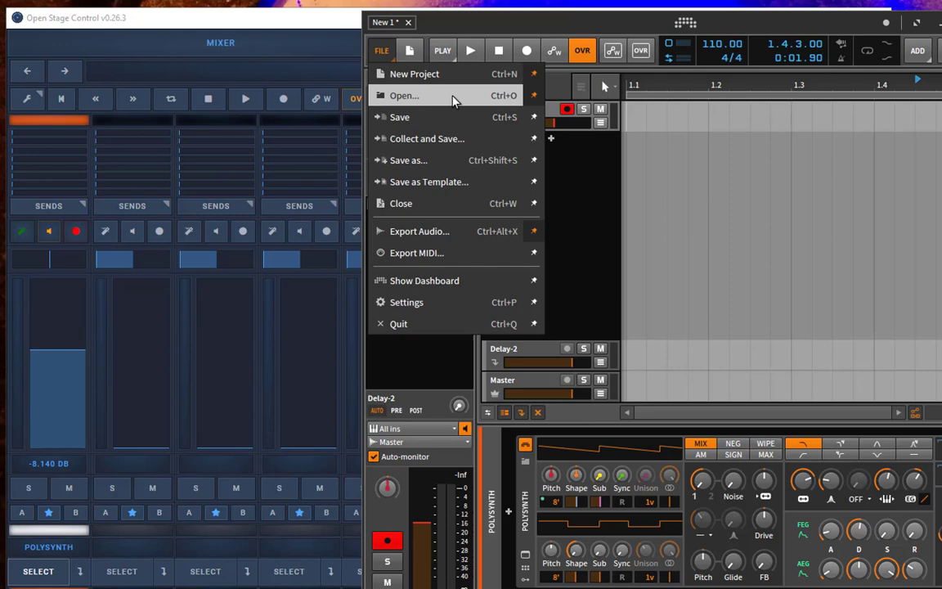
{"action": "left_click", "coordinate": [406, 302]}
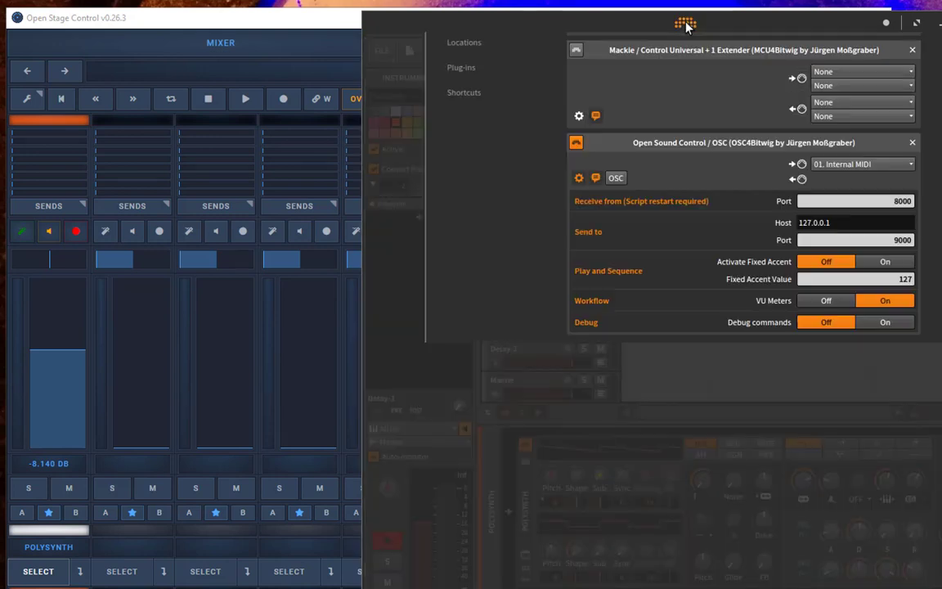
{"action": "left_click", "coordinate": [466, 62]}
{"action": "left_click", "coordinate": [855, 138]}
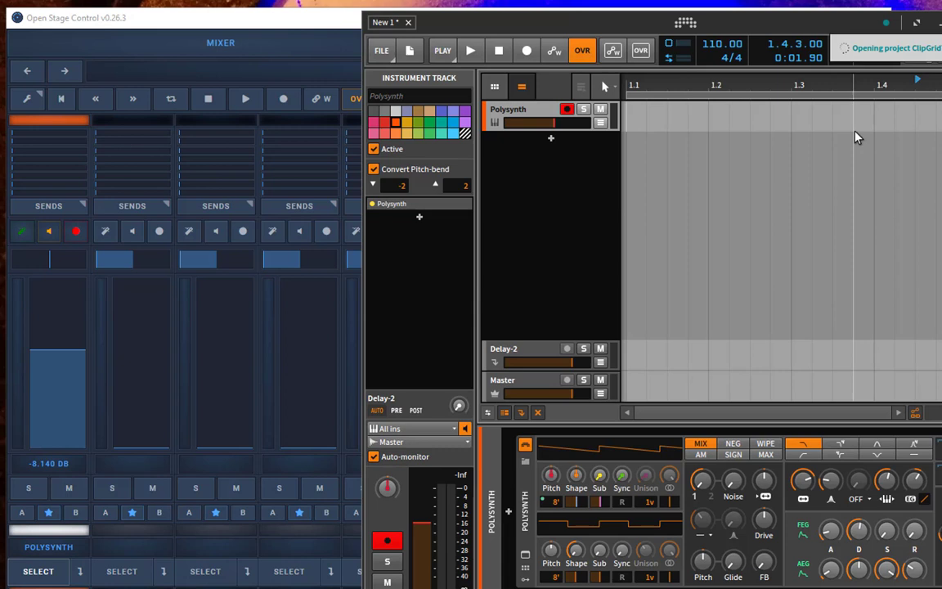
{"action": "left_click", "coordinate": [231, 18]}
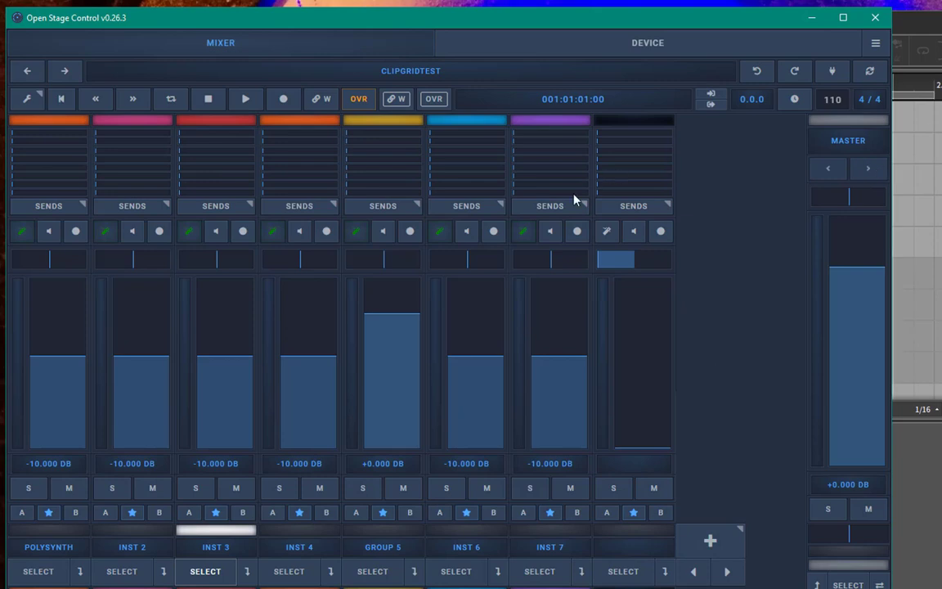
{"action": "left_click", "coordinate": [29, 72]}
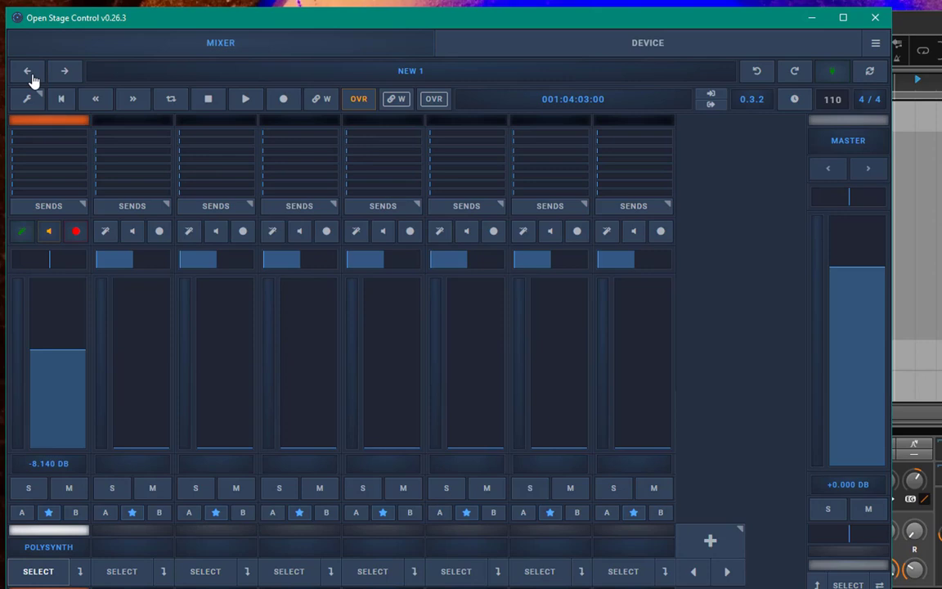
{"action": "left_click", "coordinate": [29, 74]}
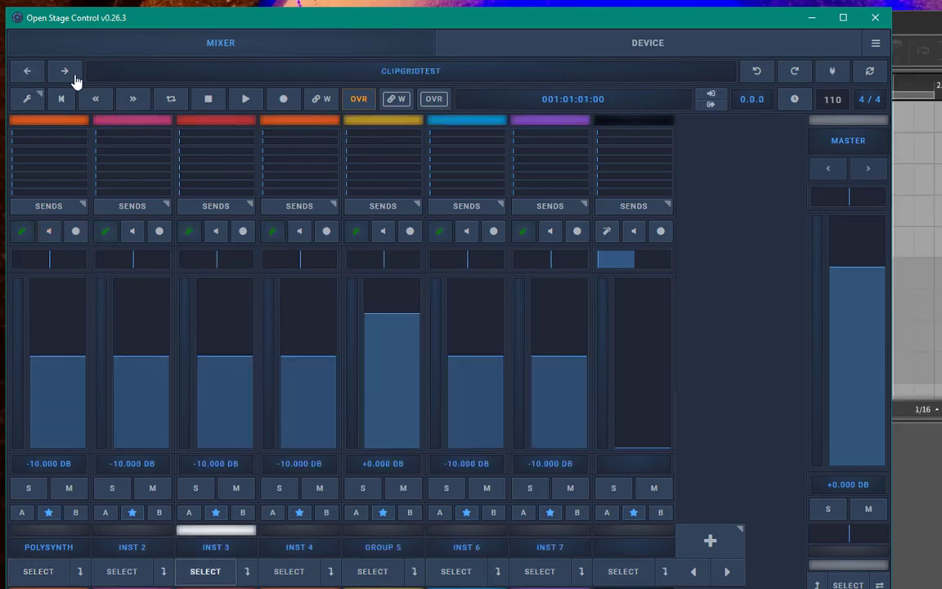
{"action": "left_click", "coordinate": [64, 76]}
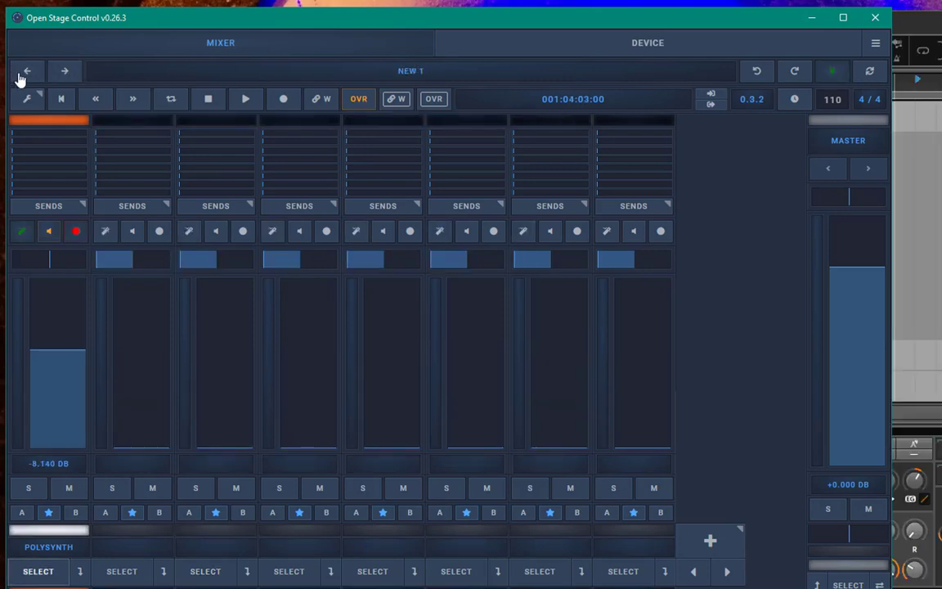
{"action": "left_click", "coordinate": [28, 74]}
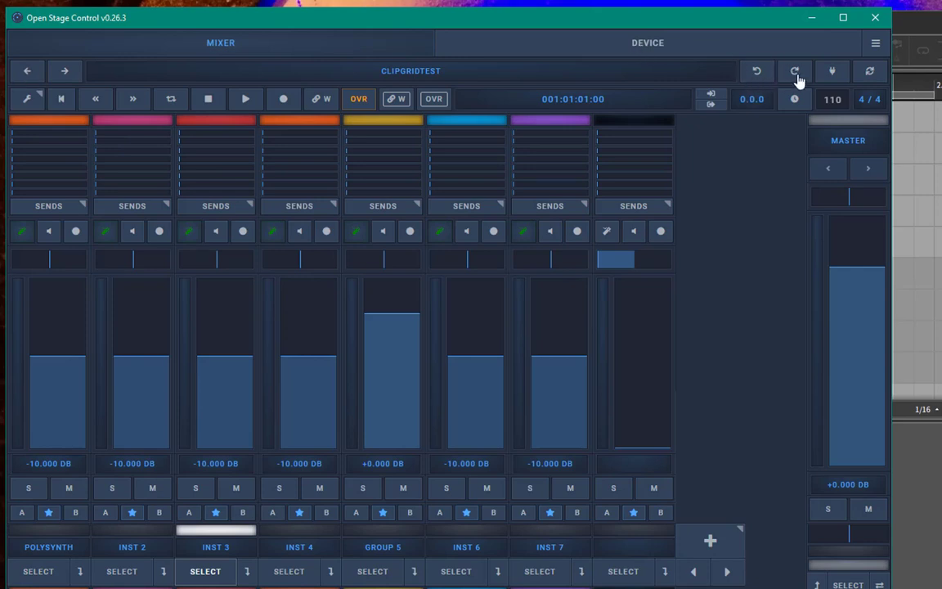
- Connect to Bitwig, then start, stop and restart ClipGridTest playback from the transport
{"action": "left_click", "coordinate": [842, 78]}
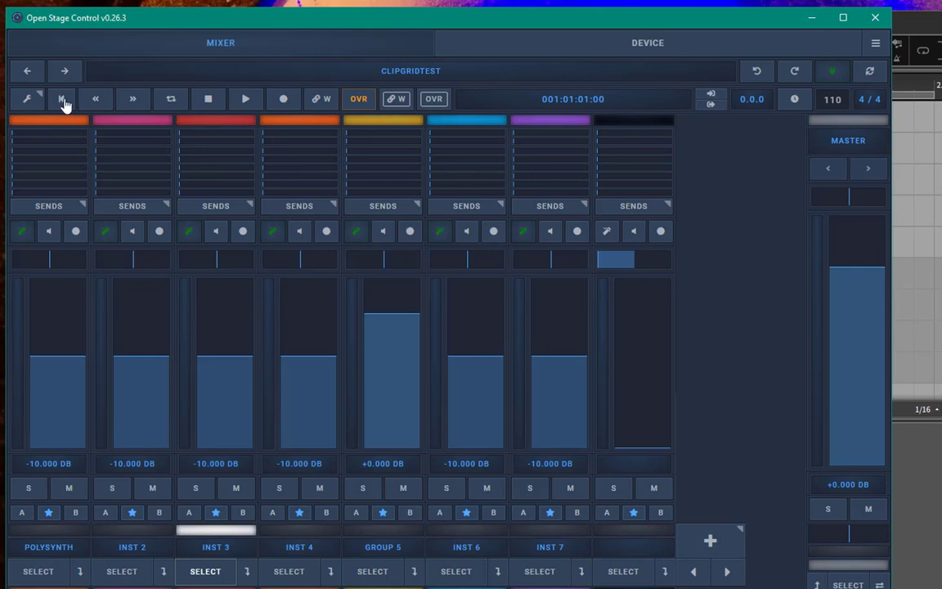
{"action": "left_click", "coordinate": [242, 99]}
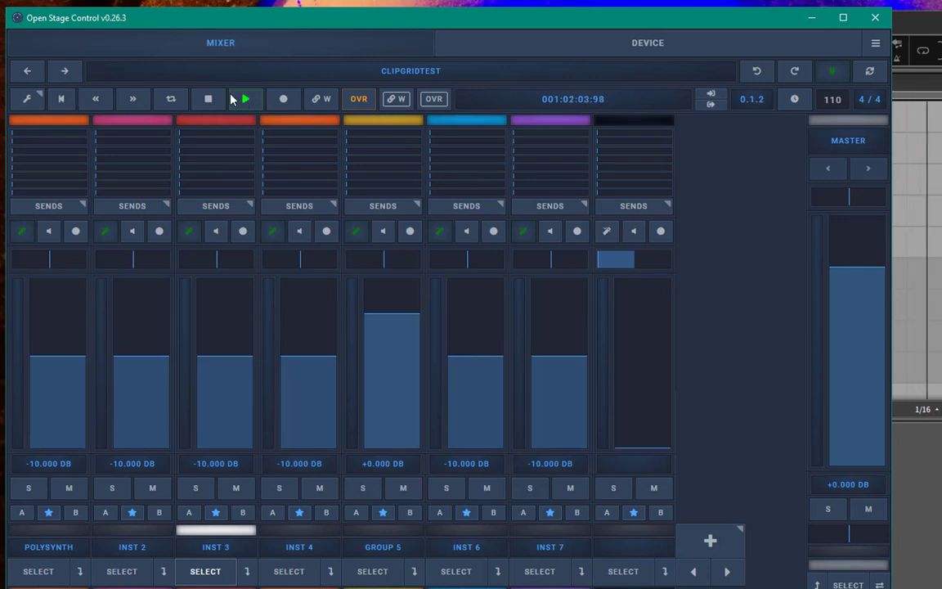
{"action": "left_click", "coordinate": [209, 99]}
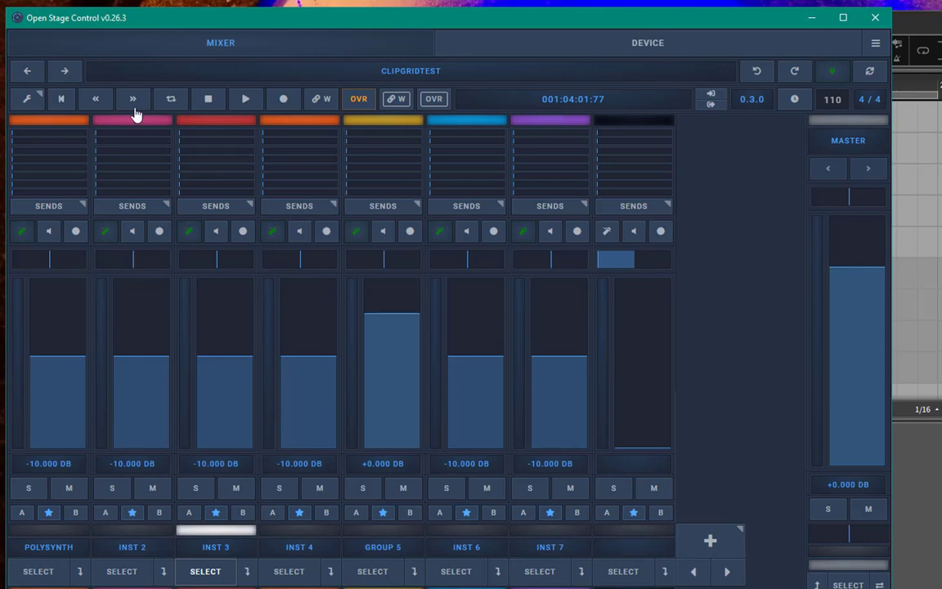
{"action": "left_click", "coordinate": [245, 98]}
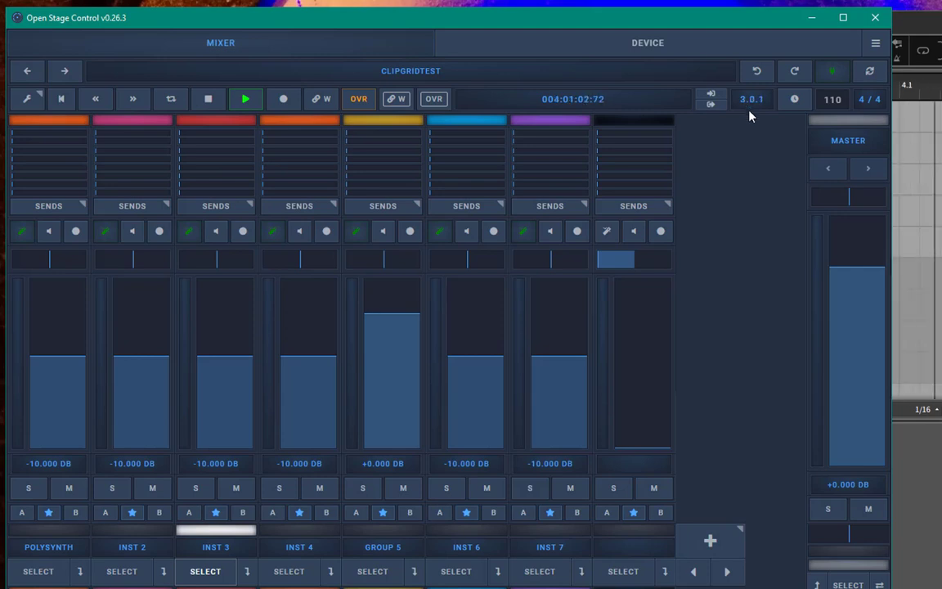
- Tap out the song tempo on the tap-tempo button in time with the beat
{"action": "left_click", "coordinate": [800, 101]}
{"action": "left_click", "coordinate": [800, 102]}
{"action": "left_click", "coordinate": [800, 102]}
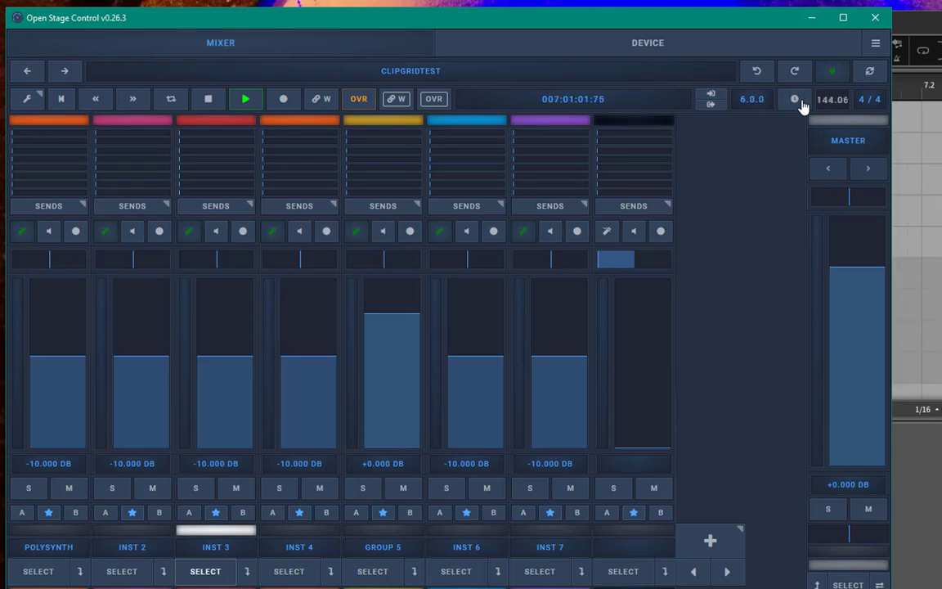
{"action": "left_click", "coordinate": [800, 101]}
{"action": "left_click", "coordinate": [800, 102]}
{"action": "left_click", "coordinate": [800, 102]}
{"action": "left_click", "coordinate": [800, 101]}
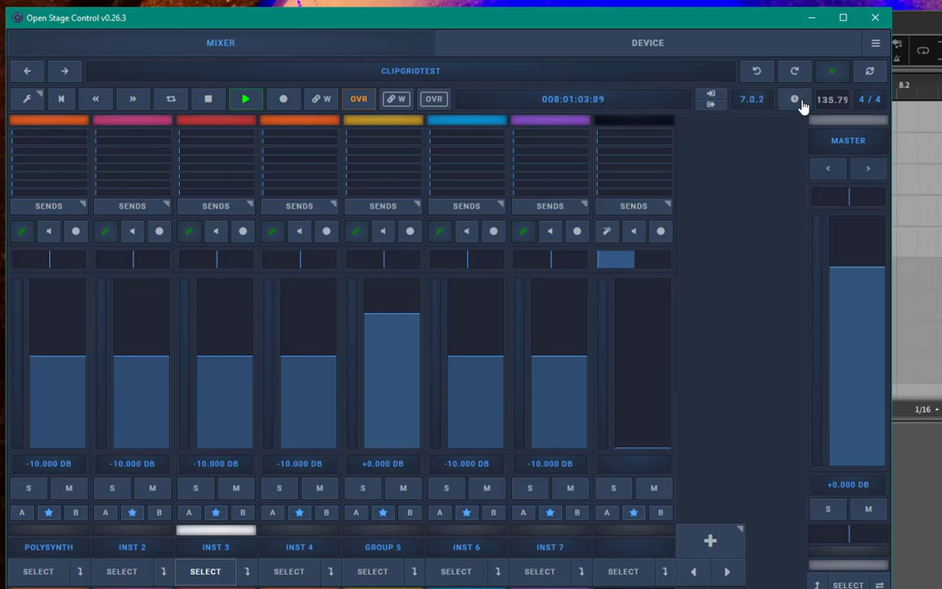
{"action": "left_click", "coordinate": [800, 101]}
{"action": "left_click", "coordinate": [800, 101]}
{"action": "left_click", "coordinate": [800, 102]}
{"action": "left_click", "coordinate": [800, 101]}
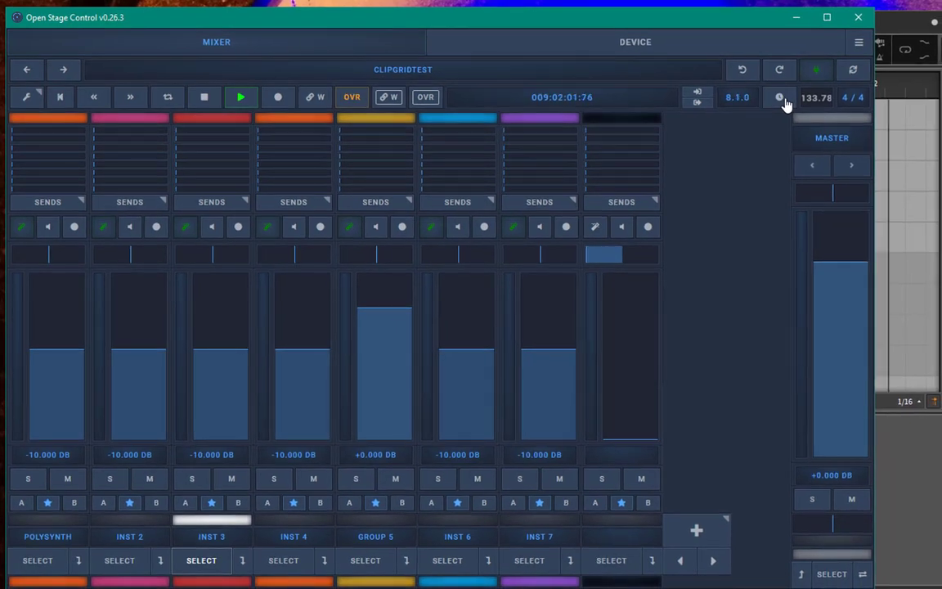
- Enter 120 as the tempo value
{"action": "left_click", "coordinate": [815, 97]}
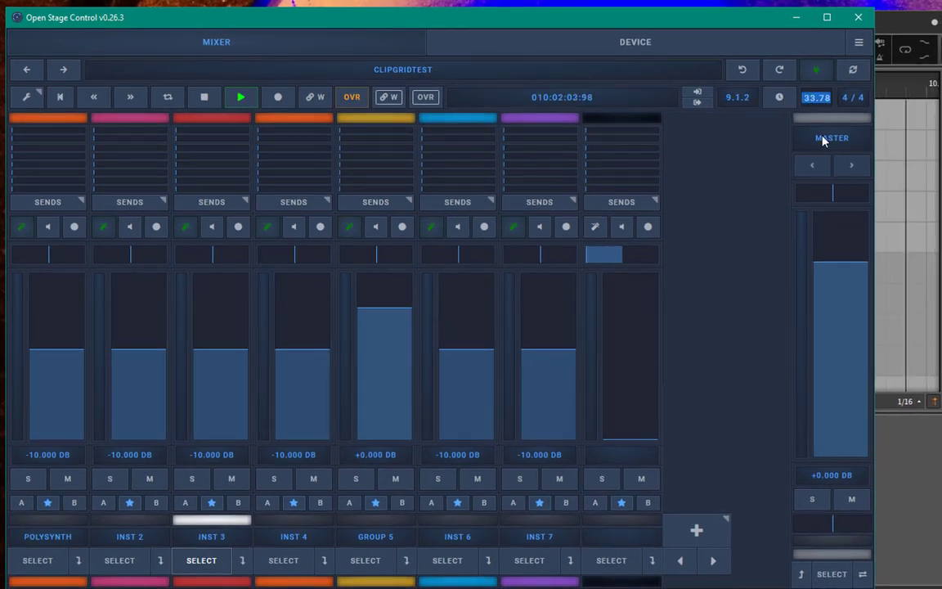
{"action": "type", "text": "120"}
{"action": "key", "text": "Return"}
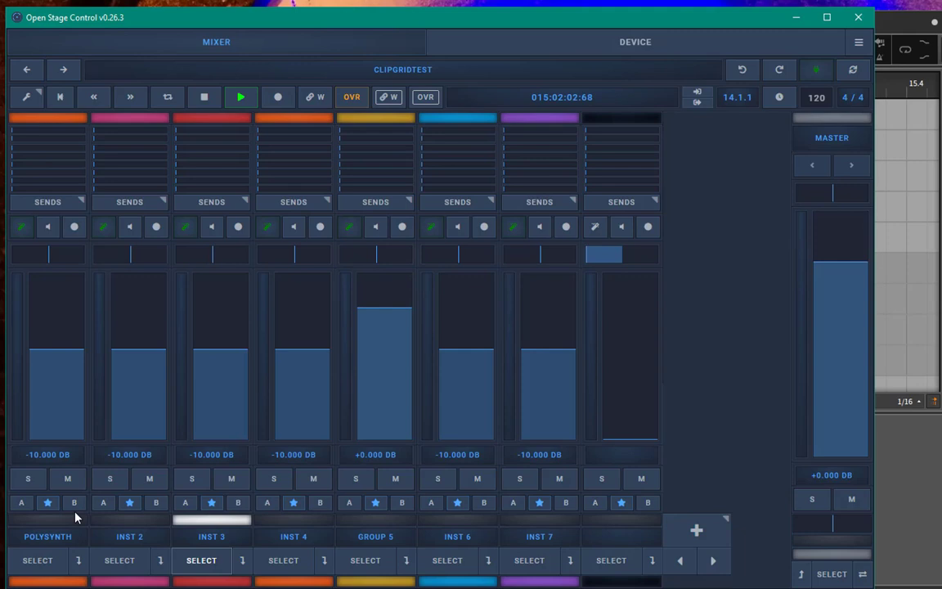
- Nudge Polysynth volume to -9.877 dB, pan it slightly right, then arm and disarm recording
{"action": "left_click", "coordinate": [63, 358]}
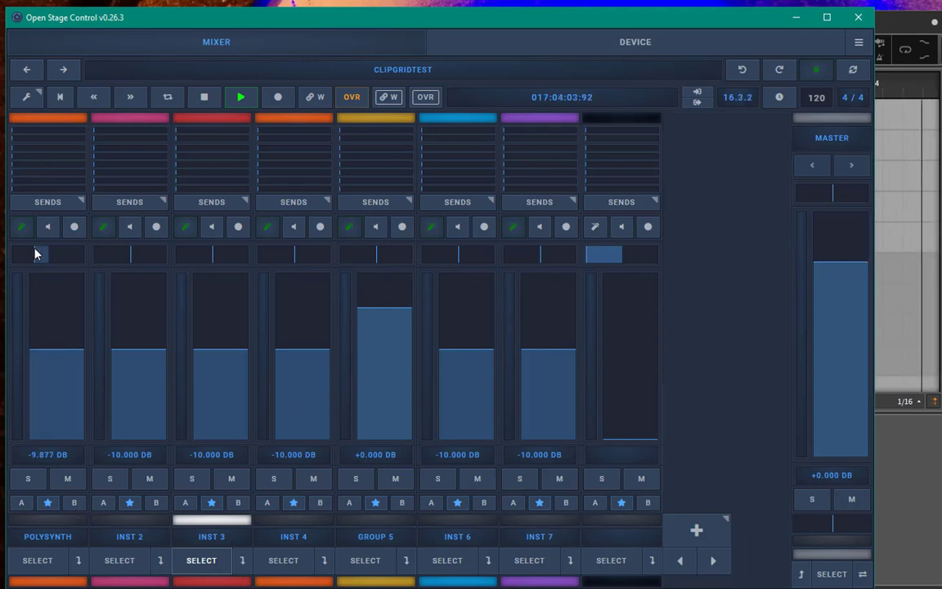
{"action": "mouse_move", "coordinate": [36, 254]}
{"action": "left_mouse_down"}
{"action": "mouse_move", "coordinate": [69, 263]}
{"action": "mouse_move", "coordinate": [33, 255]}
{"action": "left_mouse_up"}
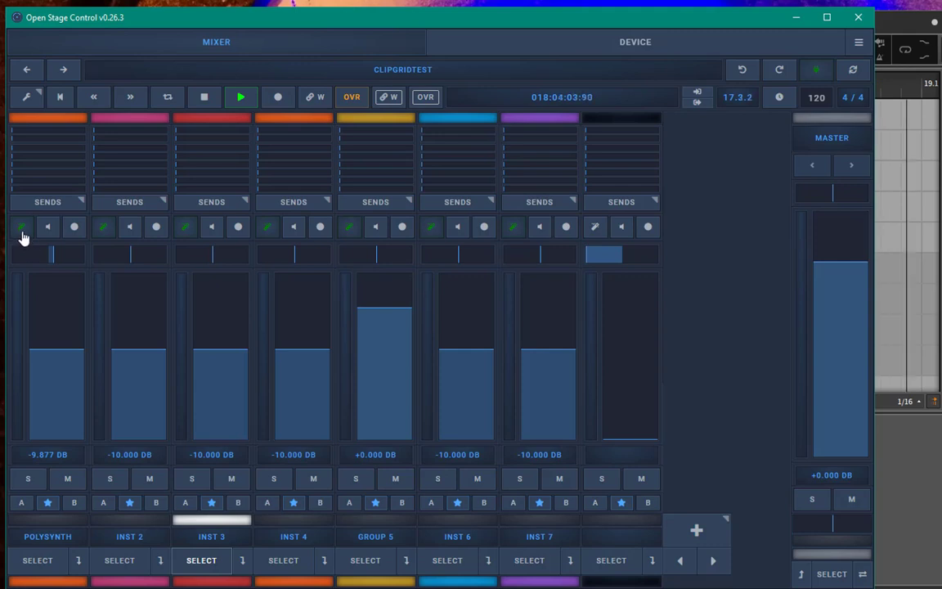
{"action": "left_click", "coordinate": [74, 228]}
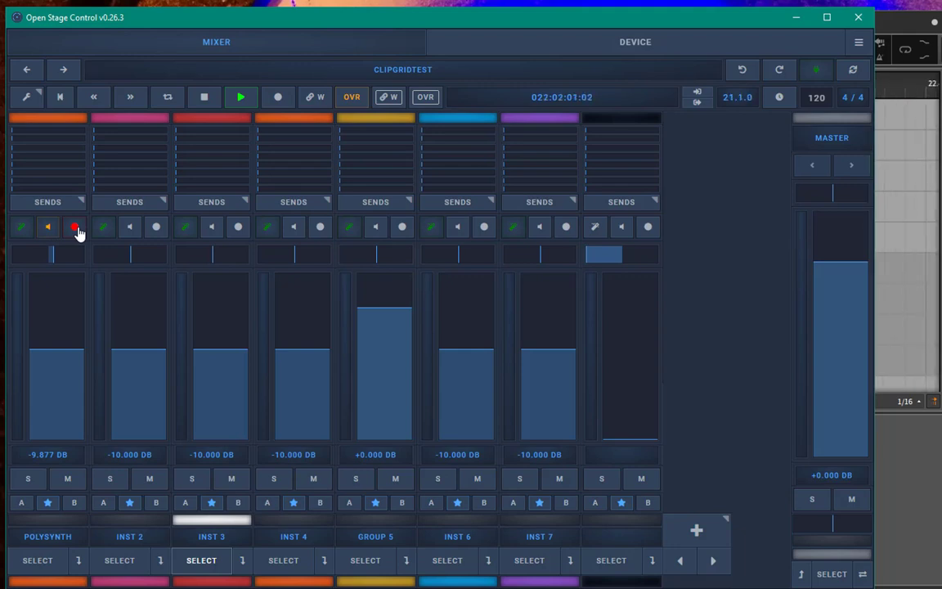
{"action": "left_click", "coordinate": [74, 228]}
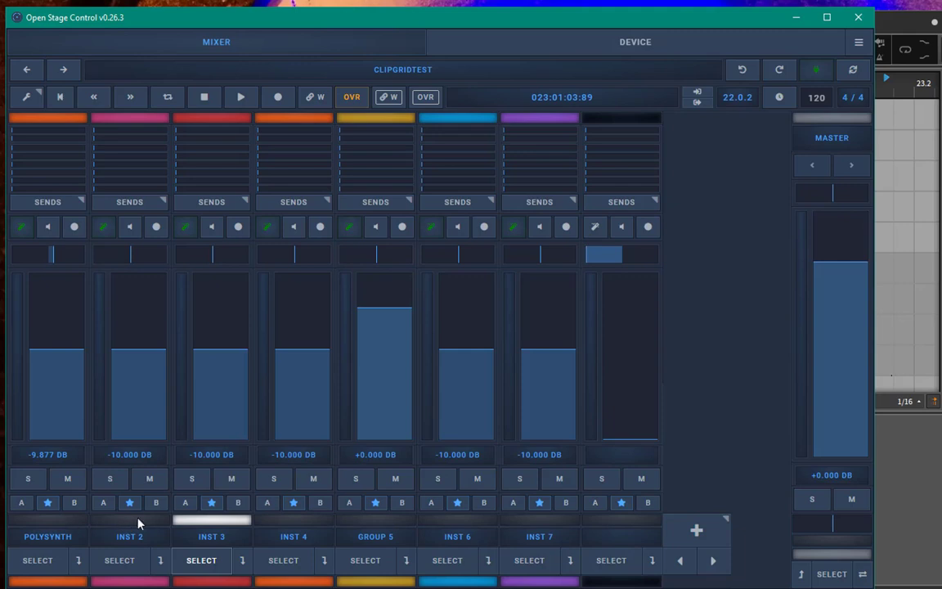
- Select POLYSYNTH, INST 2–4, then GROUP 5, view its four member tracks and return to top level
{"action": "left_click", "coordinate": [49, 563]}
{"action": "left_click", "coordinate": [144, 567]}
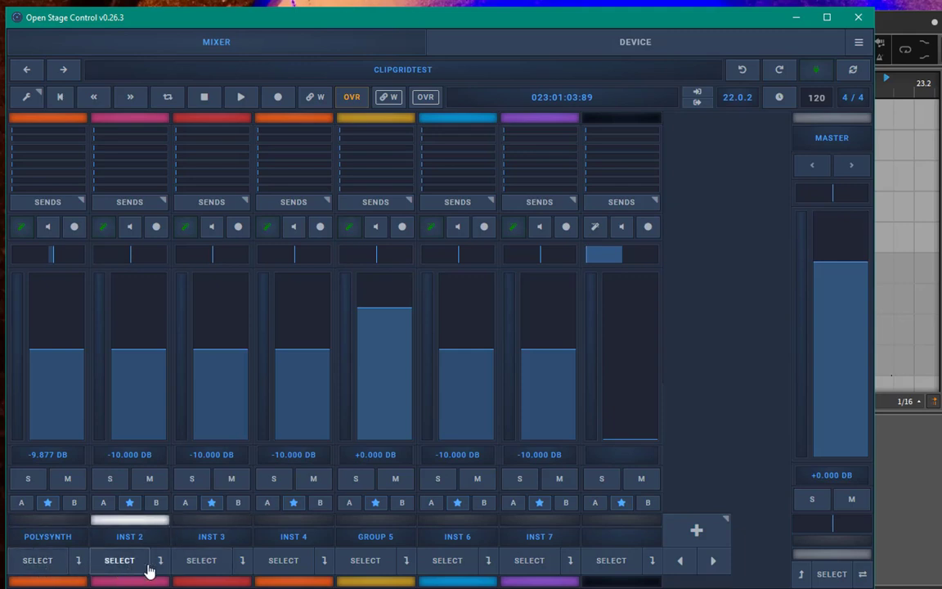
{"action": "left_click", "coordinate": [199, 563]}
{"action": "left_click", "coordinate": [299, 563]}
{"action": "left_click", "coordinate": [206, 563]}
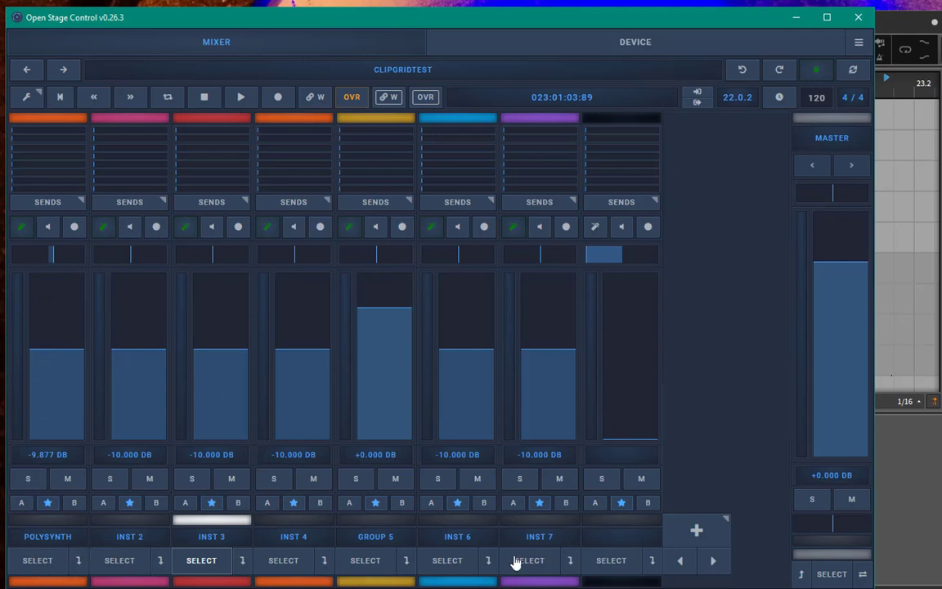
{"action": "left_click", "coordinate": [75, 563]}
{"action": "left_click", "coordinate": [365, 561]}
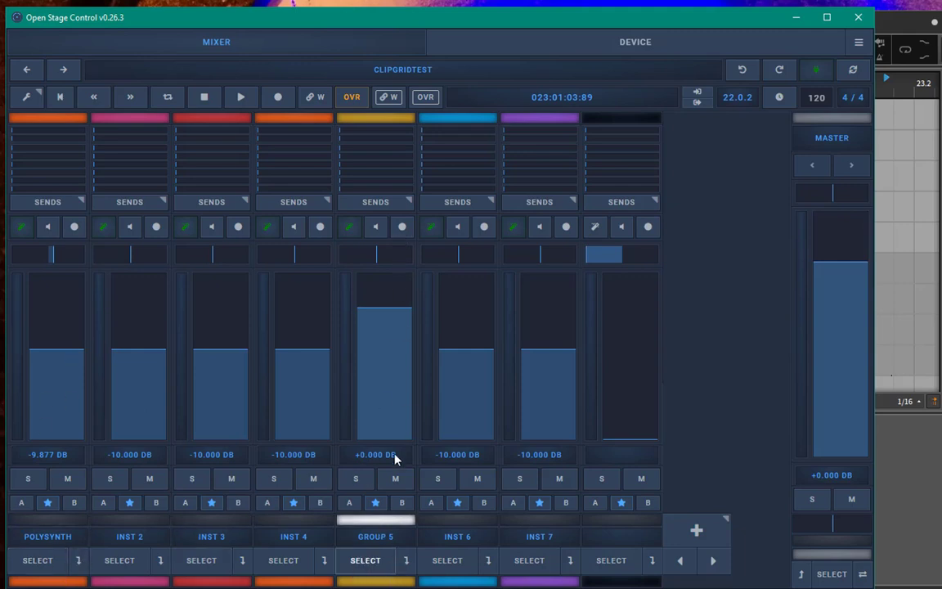
{"action": "left_click", "coordinate": [406, 561]}
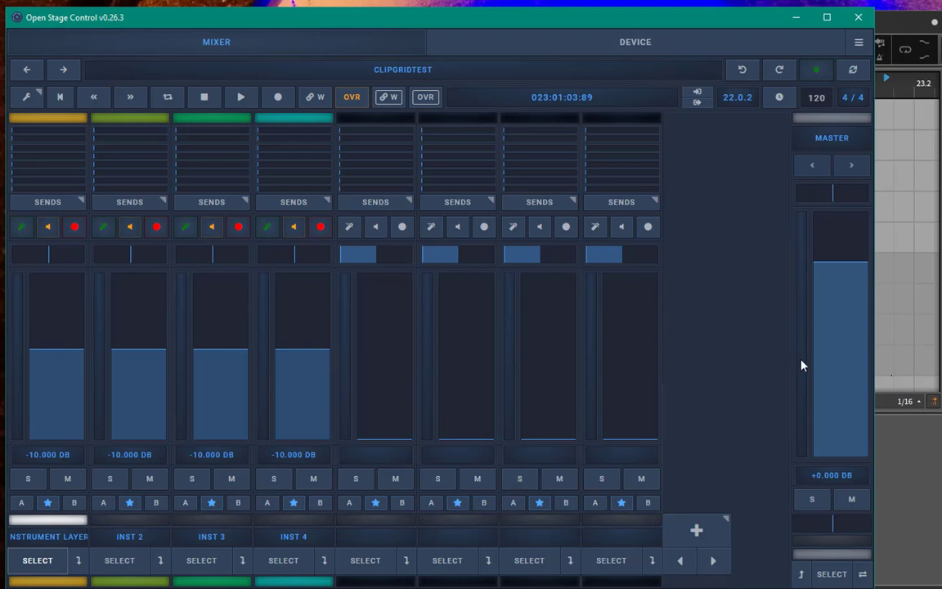
{"action": "left_click", "coordinate": [801, 576]}
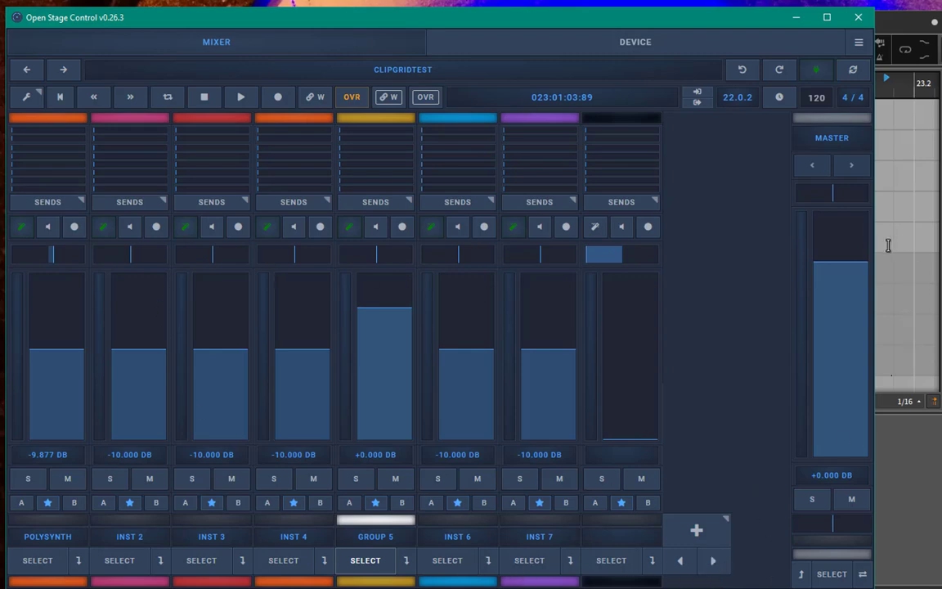
- Check the DAW's track list, then add a new Audio track and an Effect track
{"action": "key", "text": "alt+Tab"}
{"action": "scroll", "coordinate": [503, 297], "scroll_direction": "down", "scroll_amount": 4}
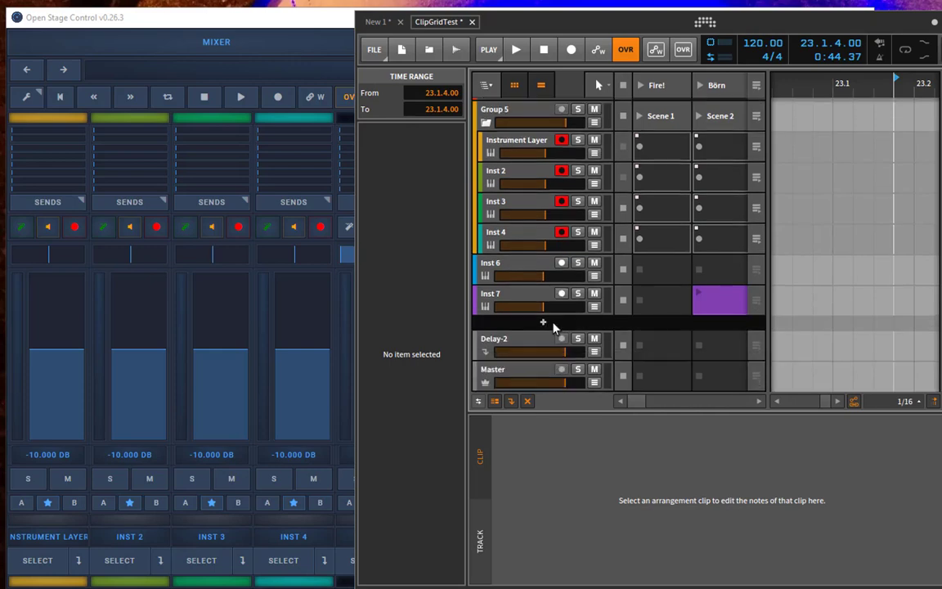
{"action": "key", "text": "alt+Tab"}
{"action": "left_click", "coordinate": [698, 532]}
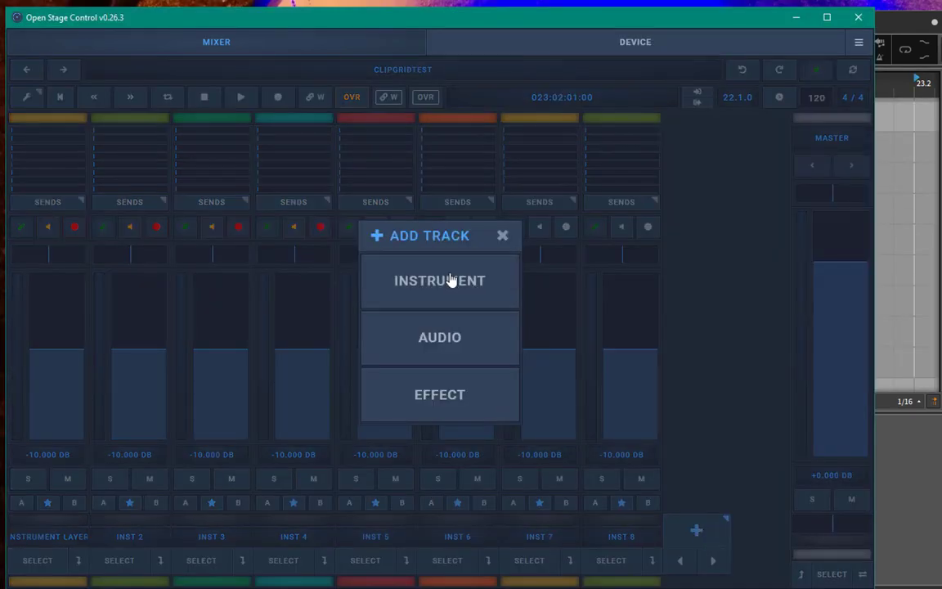
{"action": "left_click", "coordinate": [449, 347]}
{"action": "left_click", "coordinate": [468, 400]}
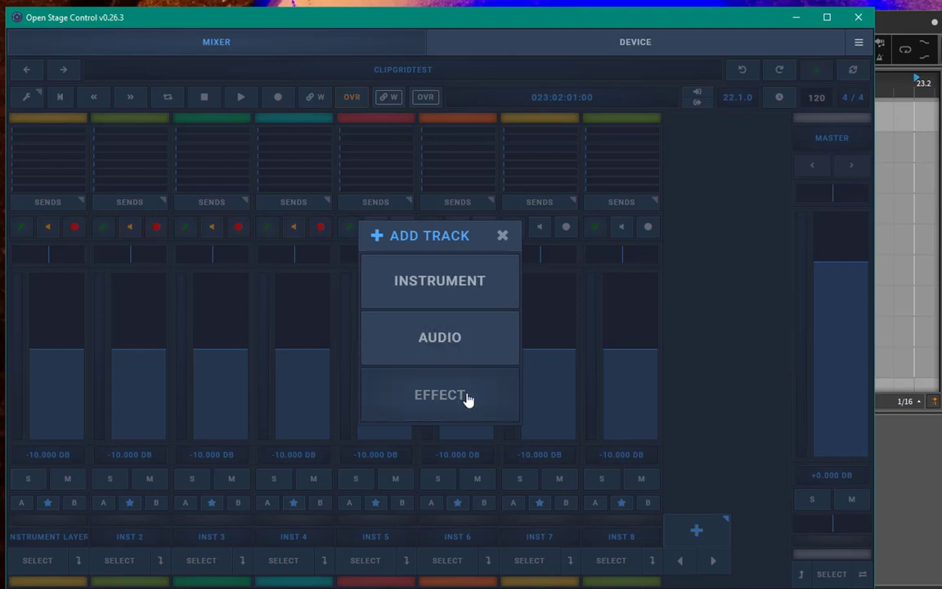
{"action": "left_click", "coordinate": [500, 236]}
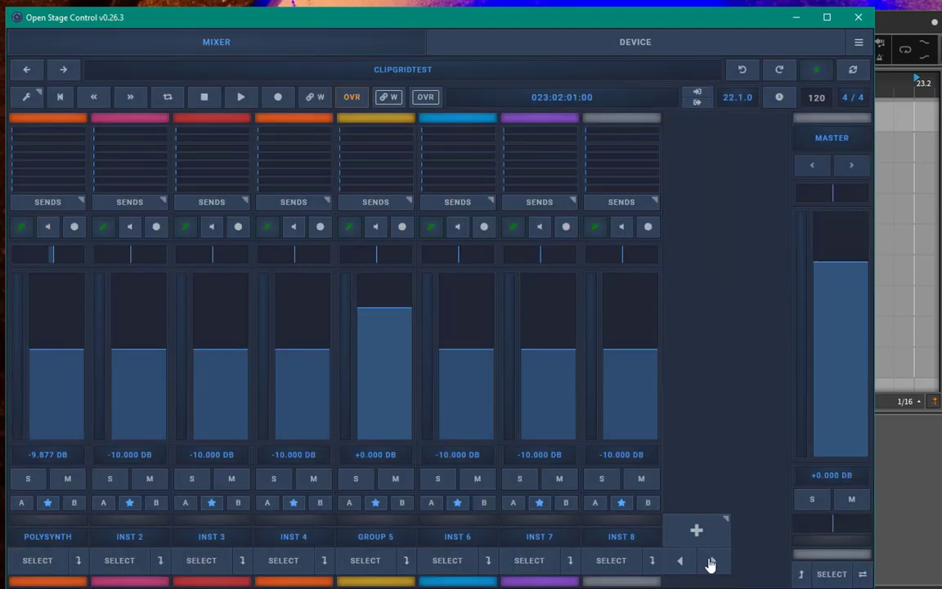
- Page the mixer to the next bank showing INST 9, INST 10 and AUDIO 11–13
{"action": "left_click", "coordinate": [713, 561]}
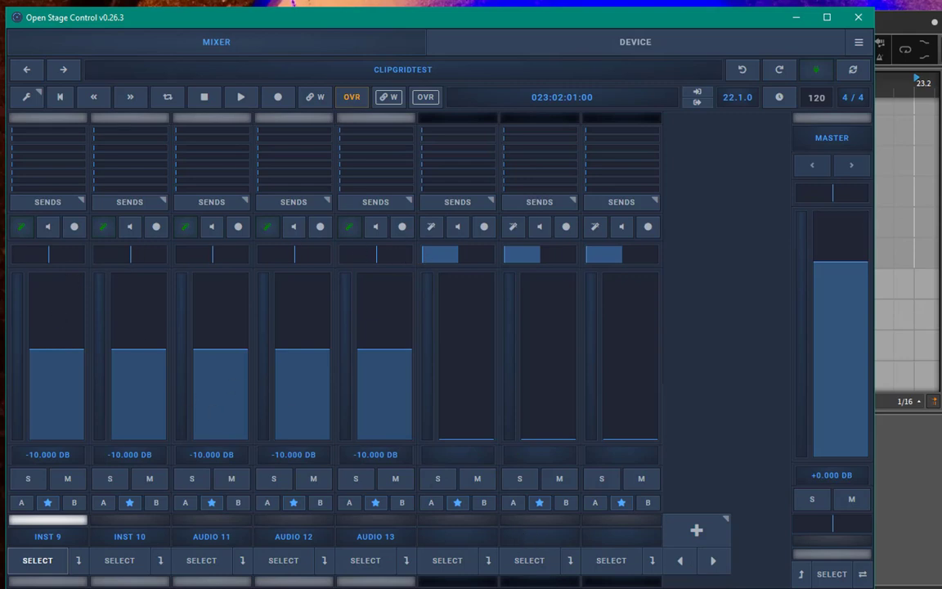
{"action": "left_click", "coordinate": [677, 563]}
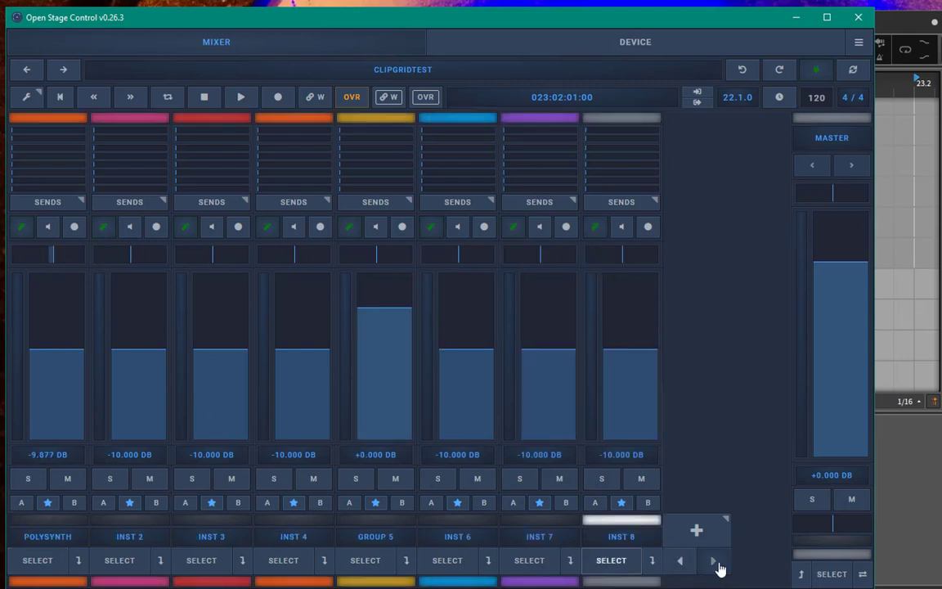
{"action": "left_click", "coordinate": [713, 563]}
{"action": "left_click", "coordinate": [697, 533]}
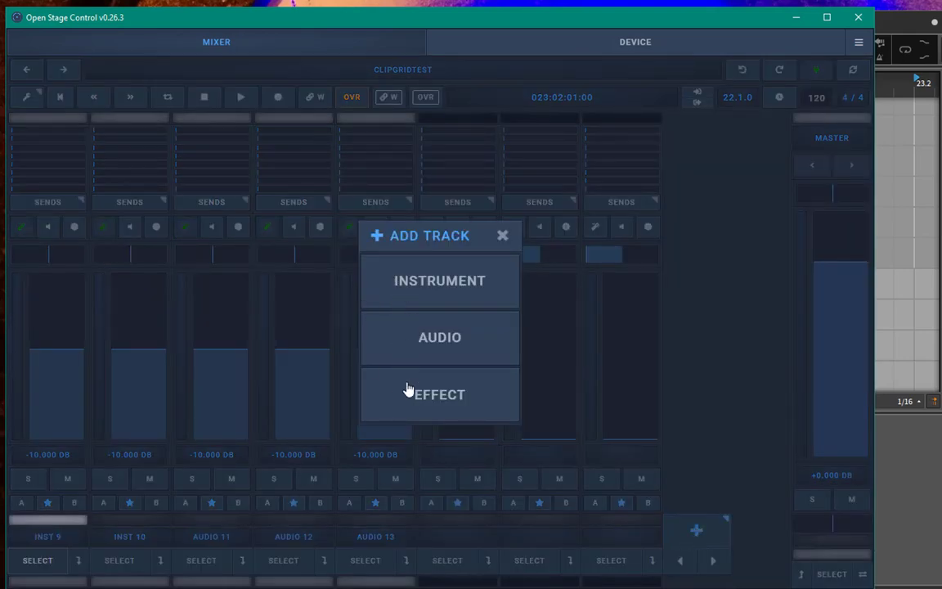
{"action": "left_click", "coordinate": [503, 237]}
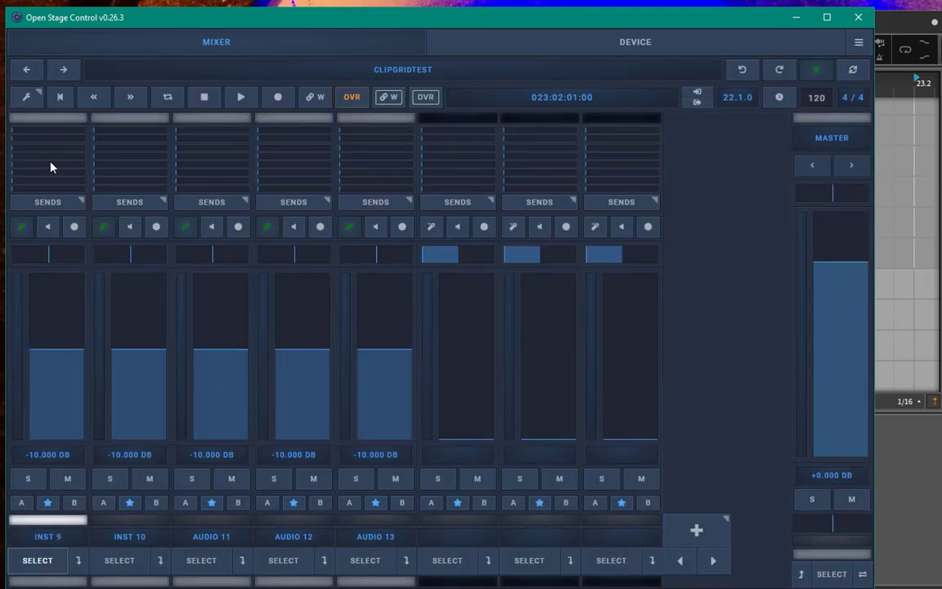
- Raise INST 9's send level to DELAY-2
{"action": "left_click", "coordinate": [54, 203]}
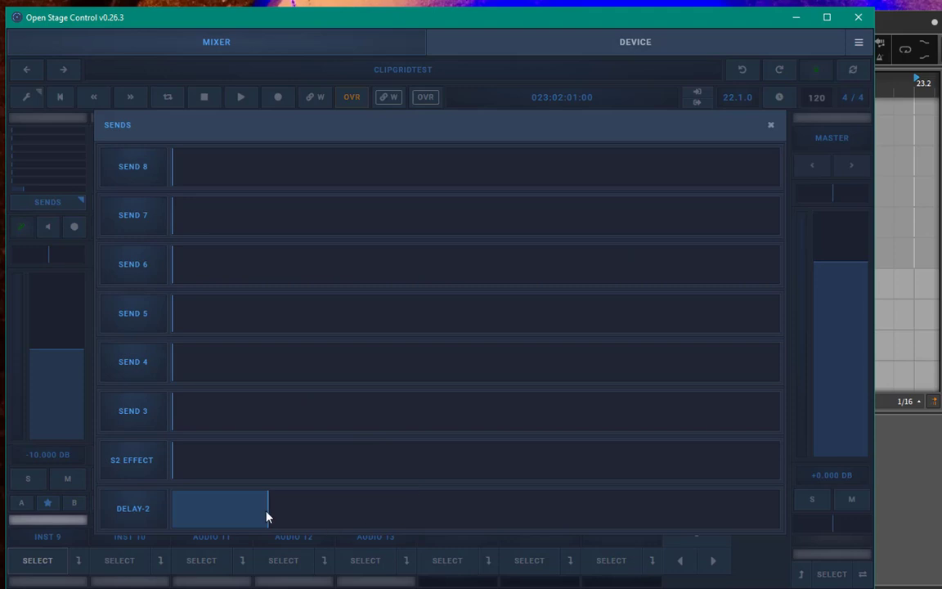
{"action": "left_click_drag", "start_coordinate": [267, 517], "coordinate": [380, 513]}
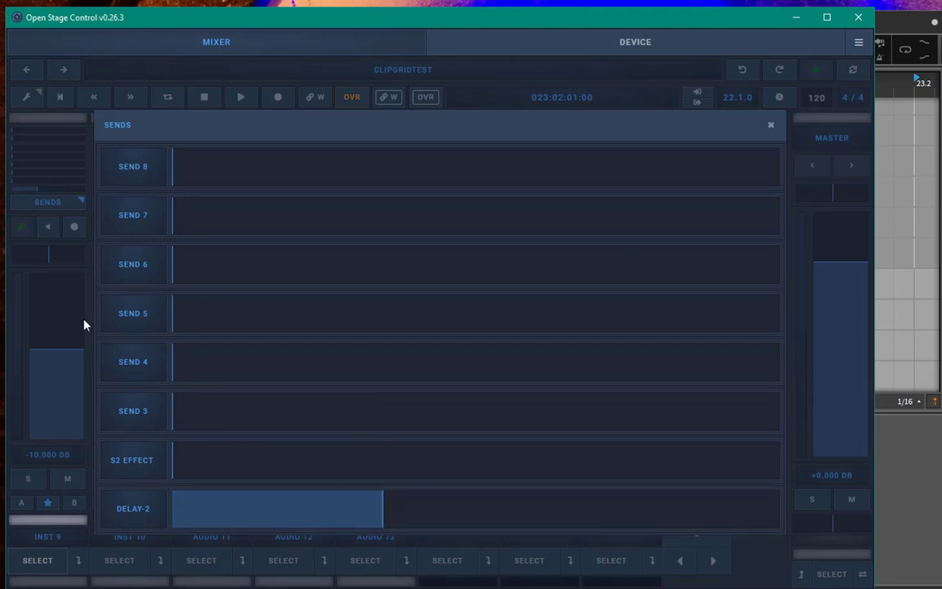
{"action": "left_click", "coordinate": [771, 127]}
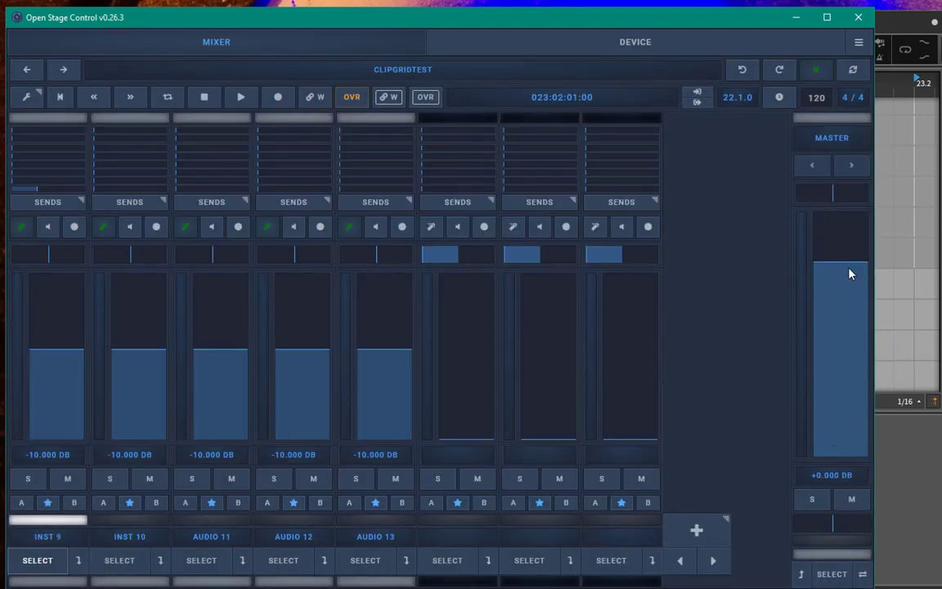
- Lower the master to -1.544 dB, centre its pan, and toggle the effect-track view
{"action": "mouse_move", "coordinate": [850, 277]}
{"action": "left_mouse_down"}
{"action": "mouse_move", "coordinate": [846, 343]}
{"action": "mouse_move", "coordinate": [846, 278]}
{"action": "left_mouse_up"}
{"action": "left_click", "coordinate": [817, 172]}
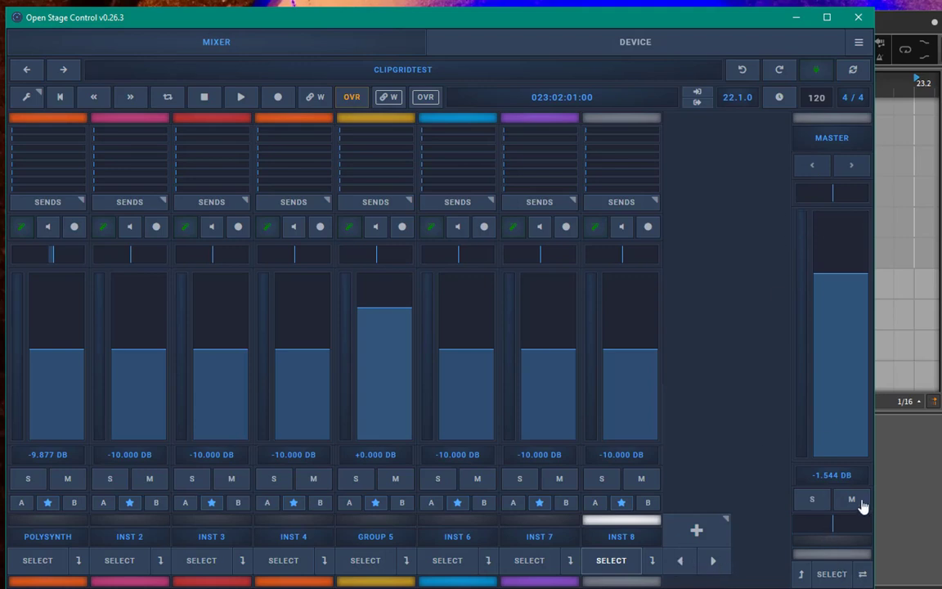
{"action": "double_click", "coordinate": [836, 531]}
{"action": "left_click", "coordinate": [835, 574]}
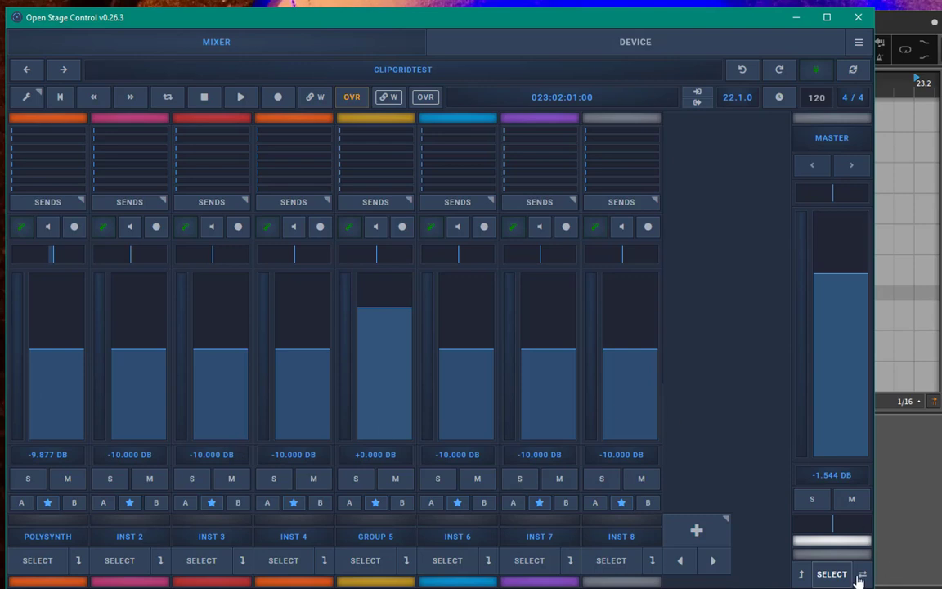
{"action": "left_click", "coordinate": [862, 575]}
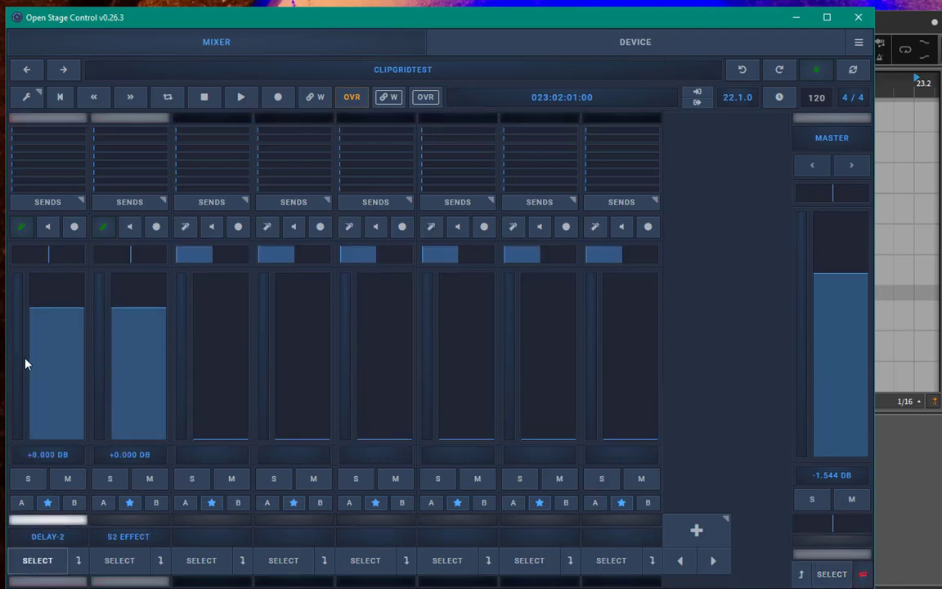
{"action": "left_click", "coordinate": [863, 576]}
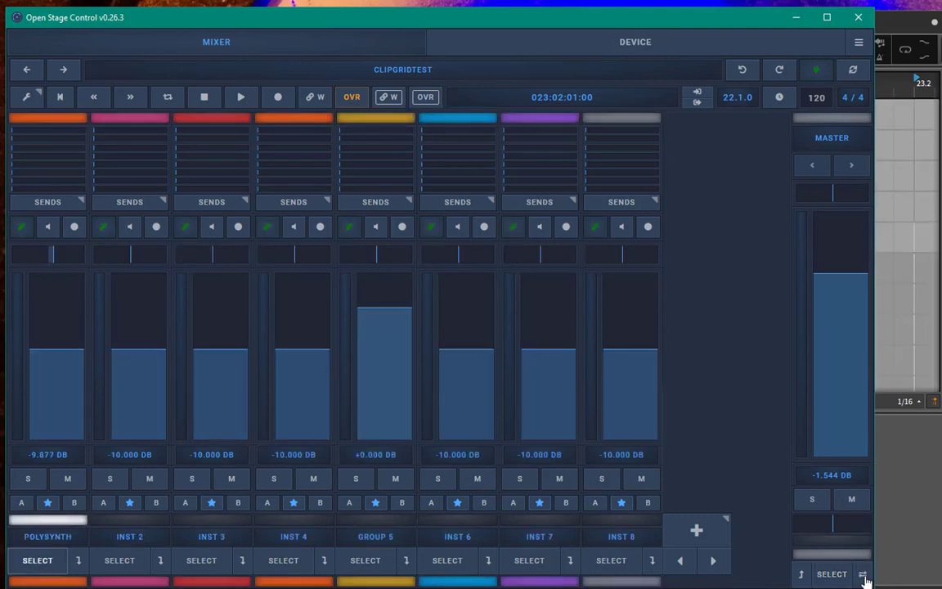
- Show the DEVICE page with POLYSYNTH selected so its oscillator parameters load, then open Add Device
{"action": "left_click", "coordinate": [546, 41]}
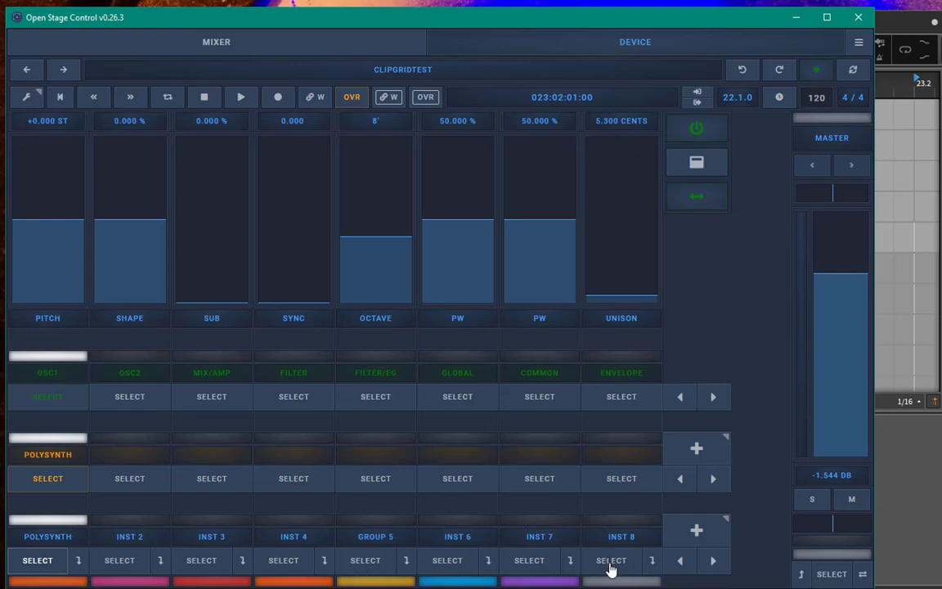
{"action": "left_click", "coordinate": [343, 47]}
{"action": "left_click", "coordinate": [488, 54]}
{"action": "left_click", "coordinate": [119, 561]}
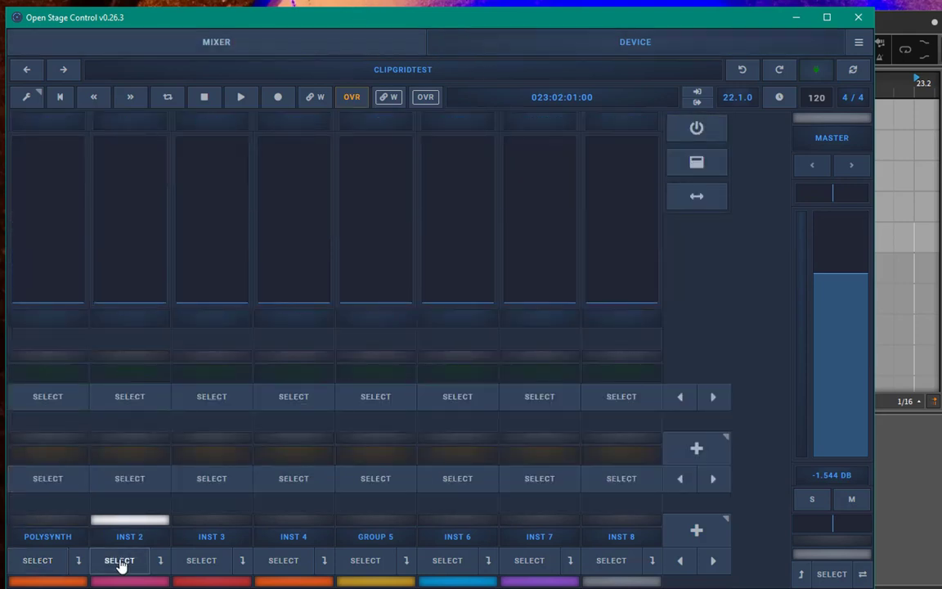
{"action": "left_click", "coordinate": [41, 561]}
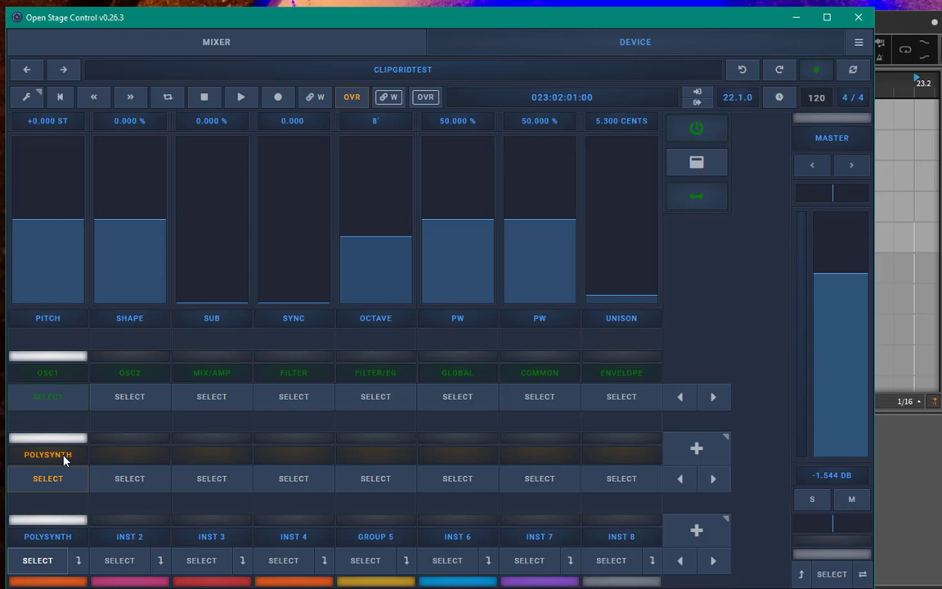
{"action": "left_click", "coordinate": [697, 450]}
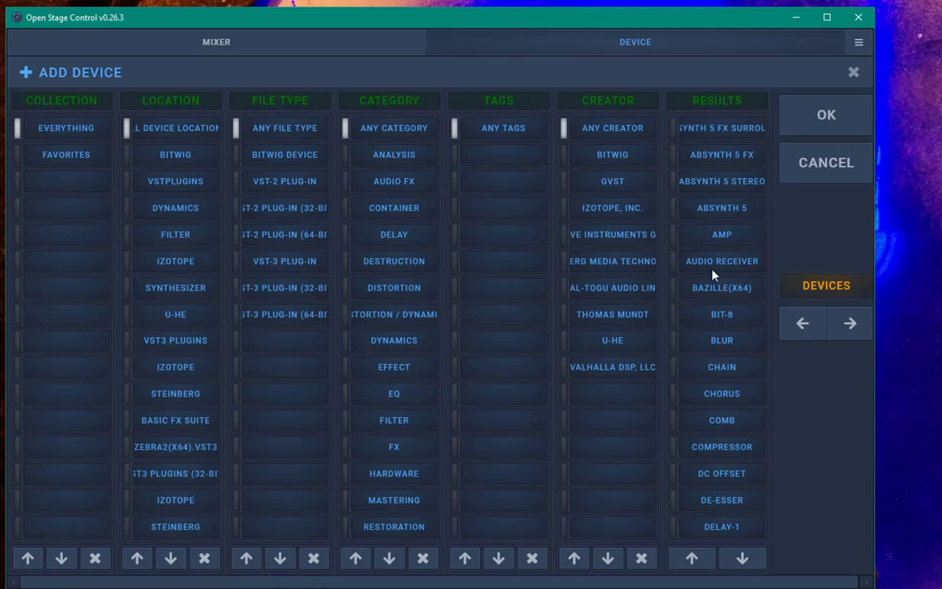
- Step the Add Device results past ABSYNTH 5 and AMP to CHORUS and confirm it
{"action": "left_click", "coordinate": [742, 559]}
{"action": "left_click", "coordinate": [743, 558]}
{"action": "left_click", "coordinate": [743, 559]}
{"action": "left_click", "coordinate": [743, 559]}
{"action": "left_click", "coordinate": [743, 559]}
{"action": "left_click", "coordinate": [743, 559]}
{"action": "left_click", "coordinate": [743, 559]}
{"action": "left_click", "coordinate": [743, 559]}
{"action": "left_click", "coordinate": [743, 559]}
{"action": "left_click", "coordinate": [730, 558]}
{"action": "left_click", "coordinate": [730, 558]}
{"action": "left_click", "coordinate": [828, 117]}
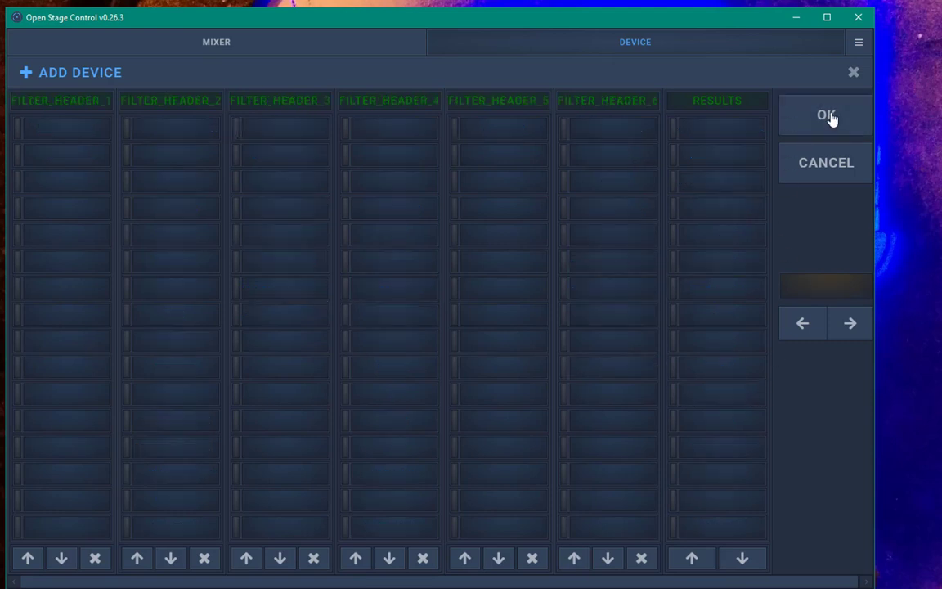
- Close the emptied device browser and shorten the Chorus TIME to 12.906 ms
{"action": "left_click", "coordinate": [853, 75]}
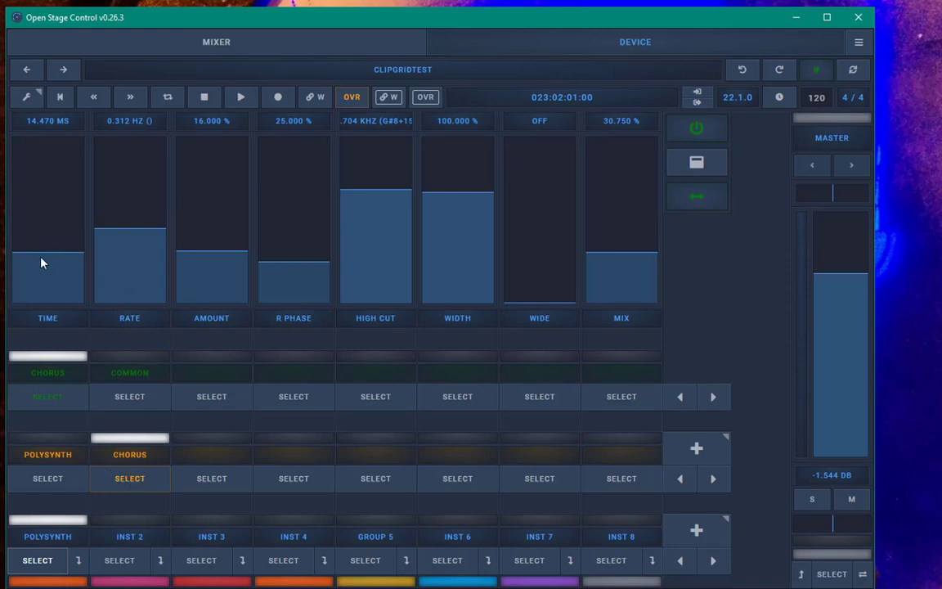
{"action": "left_click_drag", "start_coordinate": [50, 262], "coordinate": [132, 214]}
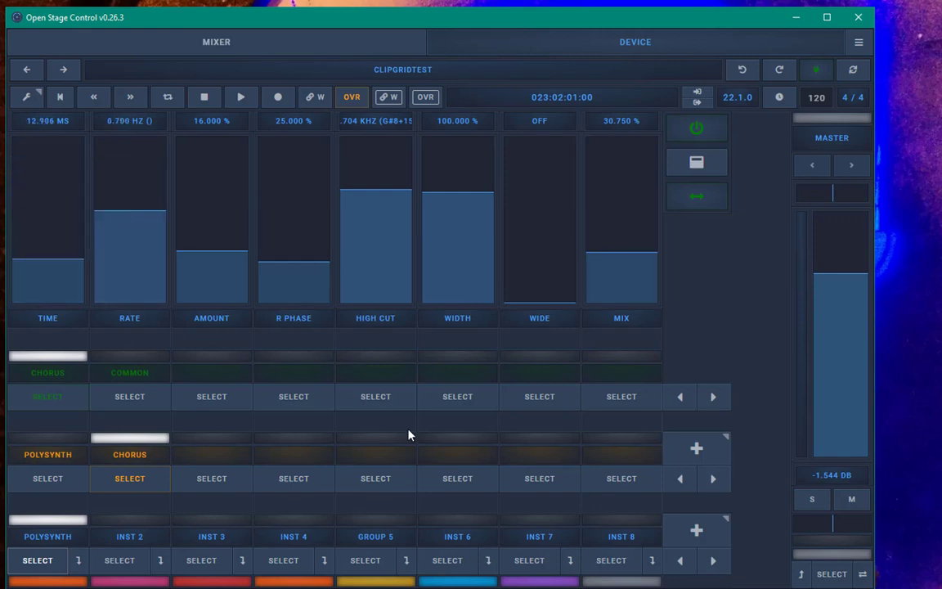
{"action": "left_click", "coordinate": [57, 481]}
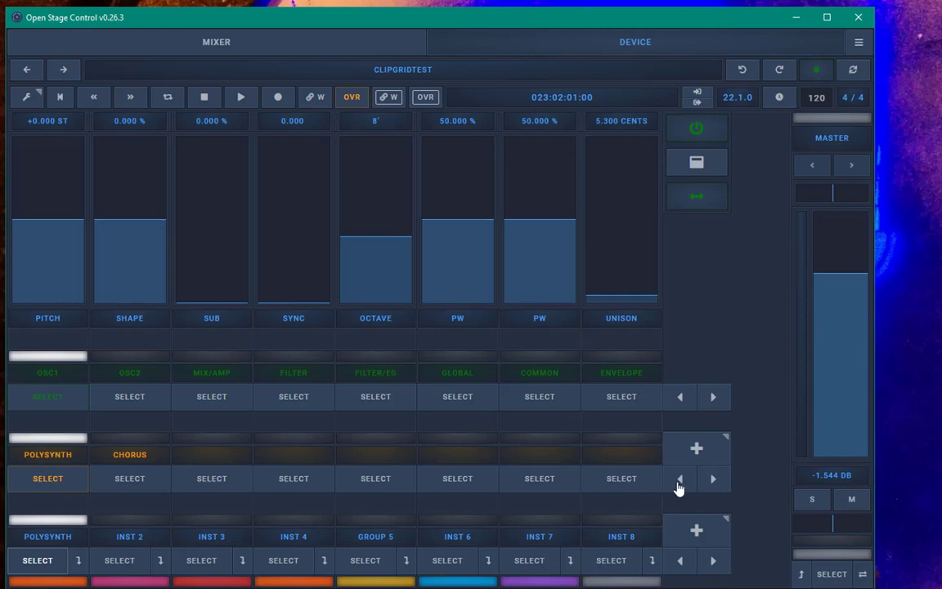
- Browse Polysynth's ENVELOPE, OSC1, OSC2 and MIX/AMP parameter pages, ending on OSC1
{"action": "left_click", "coordinate": [622, 397]}
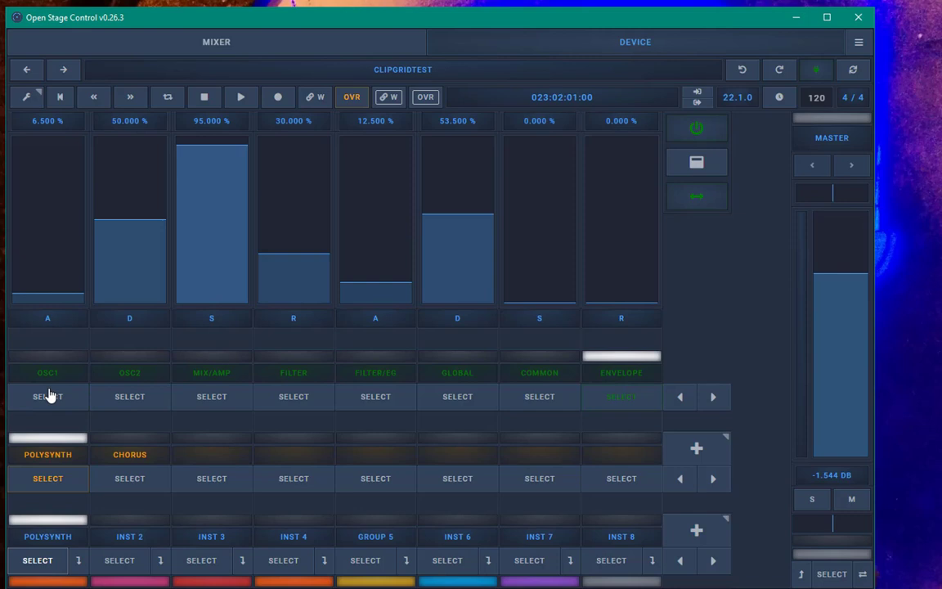
{"action": "left_click", "coordinate": [716, 396]}
{"action": "left_click", "coordinate": [694, 403]}
{"action": "left_click", "coordinate": [680, 397]}
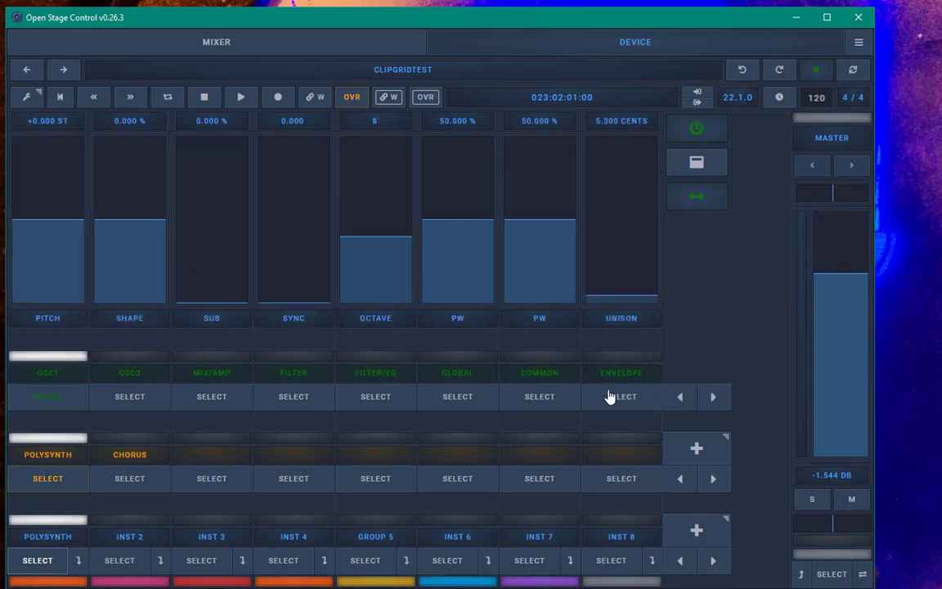
{"action": "left_click", "coordinate": [212, 397]}
{"action": "left_click", "coordinate": [141, 398]}
{"action": "left_click", "coordinate": [46, 397]}
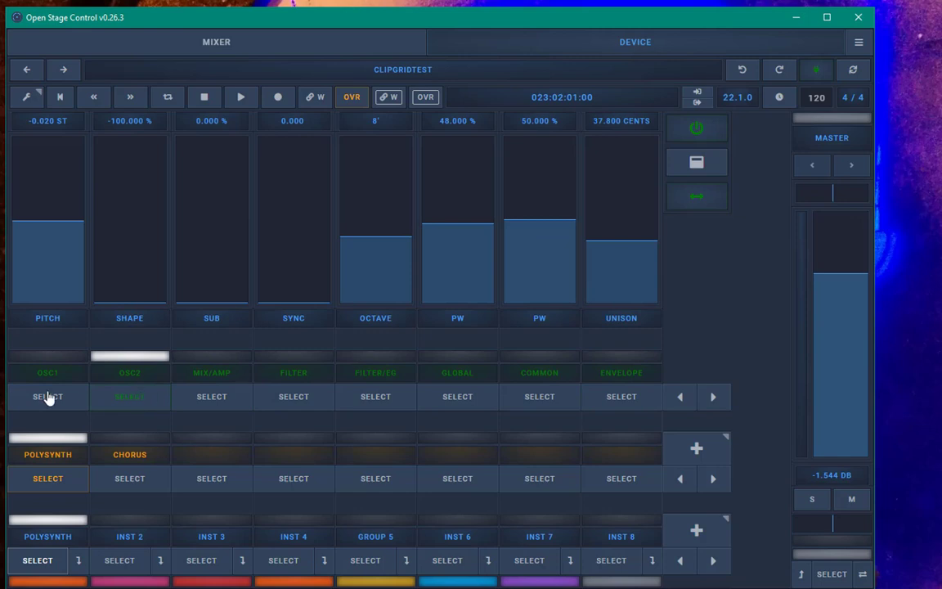
{"action": "left_click", "coordinate": [130, 397]}
{"action": "left_click", "coordinate": [212, 396]}
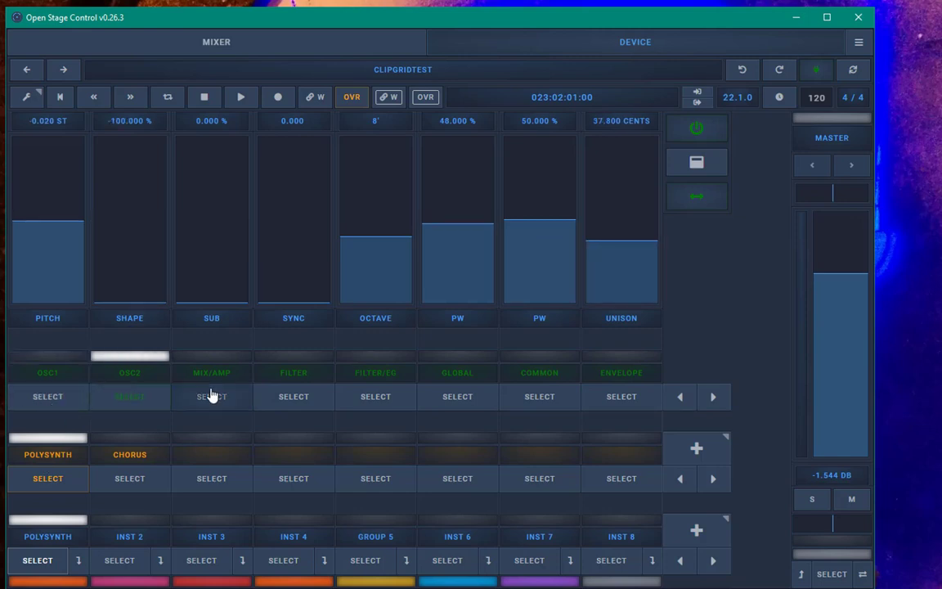
{"action": "left_click", "coordinate": [130, 397]}
{"action": "left_click", "coordinate": [48, 396]}
- Set Polysynth SHAPE to 49.606 % and raise the Chorus RATE to 2.609 Hz
{"action": "left_click_drag", "start_coordinate": [125, 282], "coordinate": [137, 164]}
{"action": "left_click", "coordinate": [150, 484]}
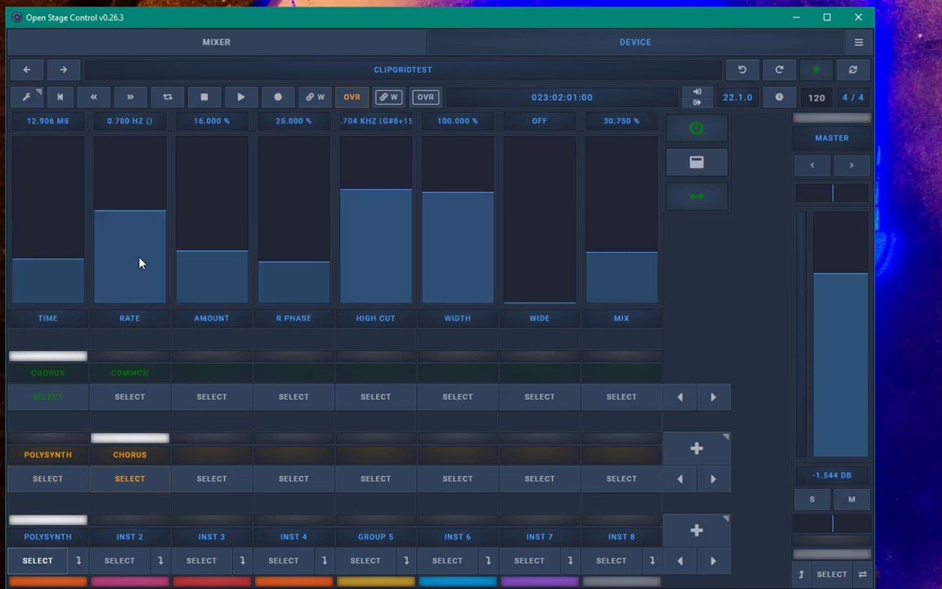
{"action": "left_click_drag", "start_coordinate": [139, 263], "coordinate": [148, 219]}
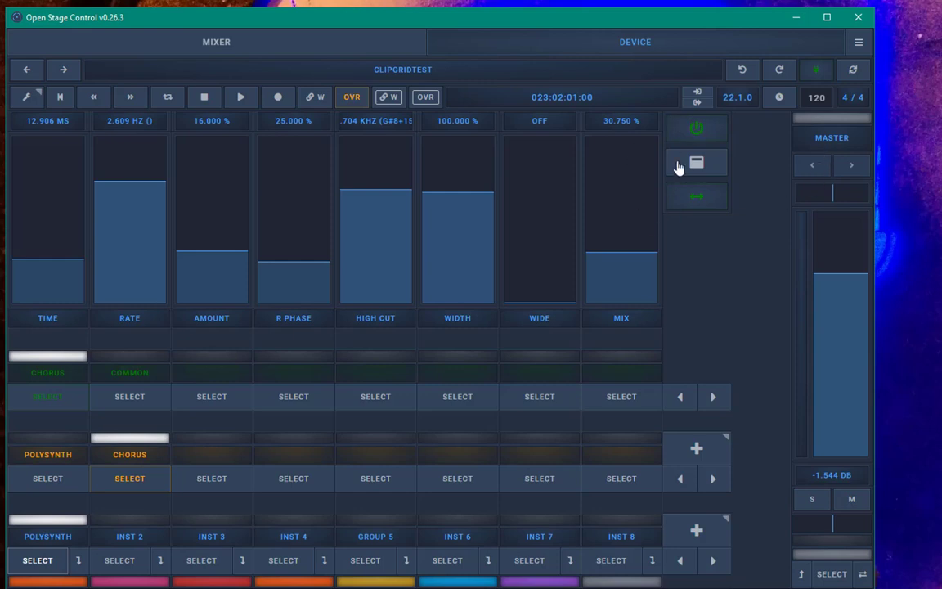
- Bypass and re-enable the current device, then open and close the Polysynth plugin window
{"action": "left_click", "coordinate": [711, 130]}
{"action": "left_click", "coordinate": [711, 130]}
{"action": "left_click", "coordinate": [707, 168]}
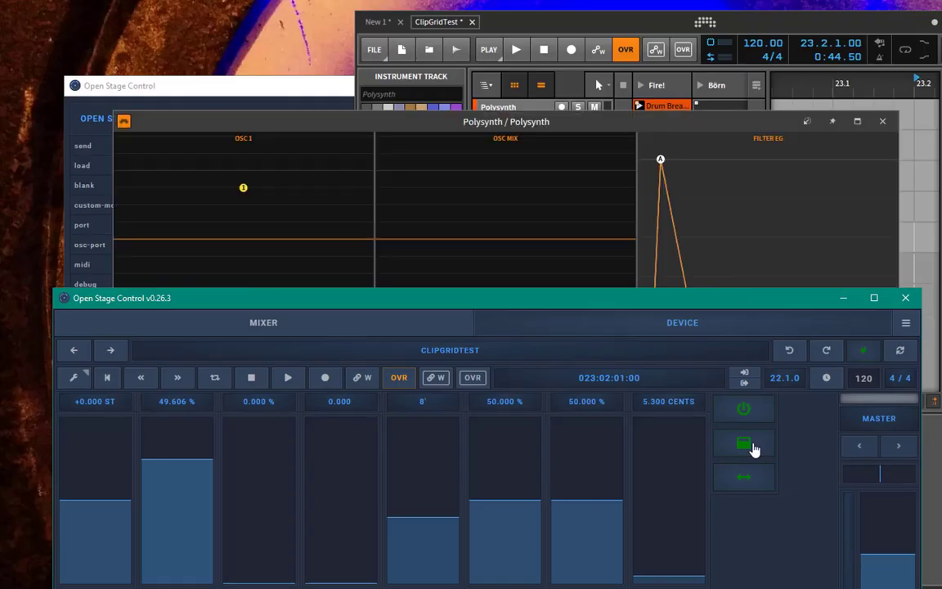
{"action": "left_click", "coordinate": [753, 446]}
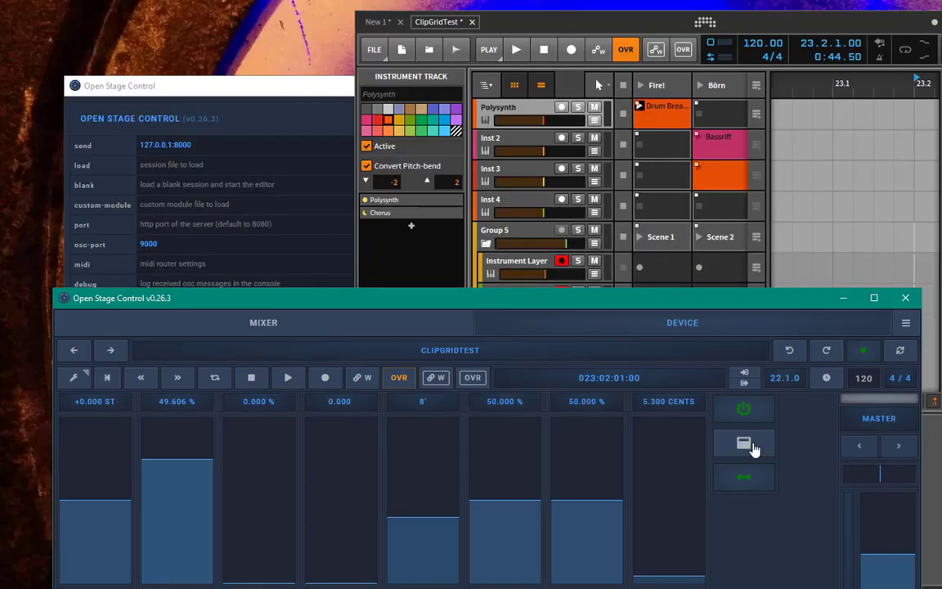
{"action": "left_click", "coordinate": [753, 446]}
{"action": "left_click", "coordinate": [753, 446]}
- Open the Polysynth track's device panel in Bitwig with its expanded oscillator and mix controls
{"action": "left_click_drag", "start_coordinate": [694, 303], "coordinate": [233, 150]}
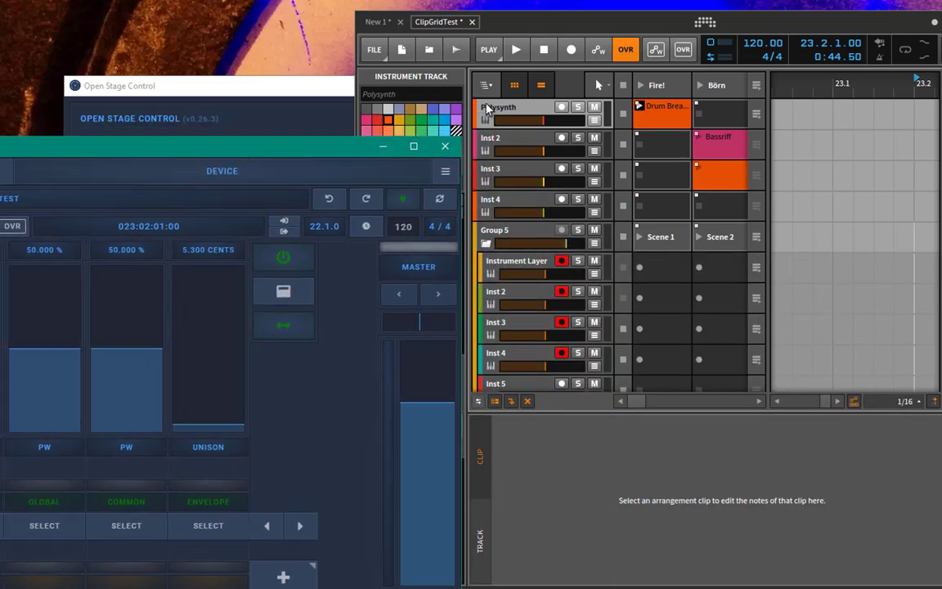
{"action": "double_click", "coordinate": [491, 107]}
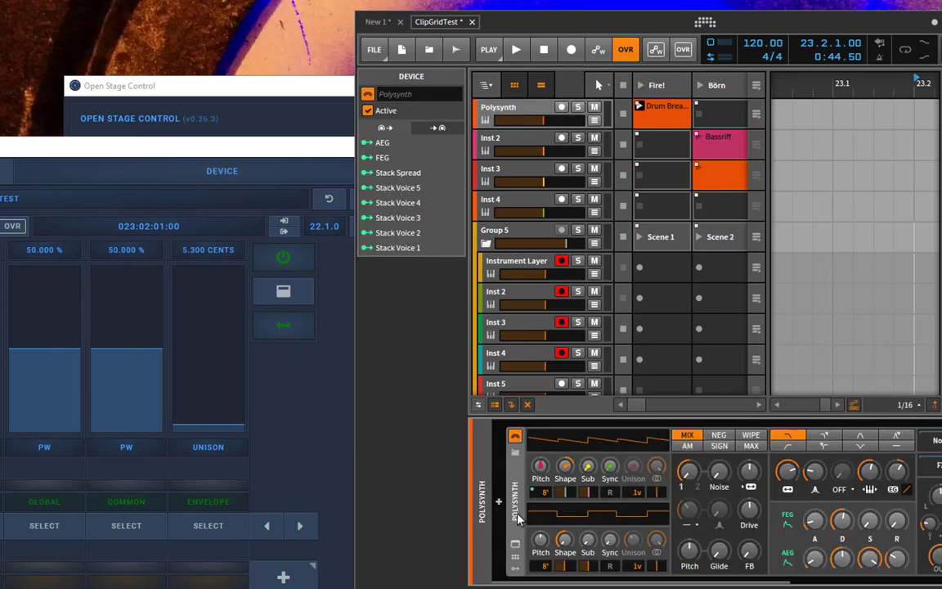
{"action": "right_click", "coordinate": [254, 149]}
{"action": "left_click", "coordinate": [321, 381]}
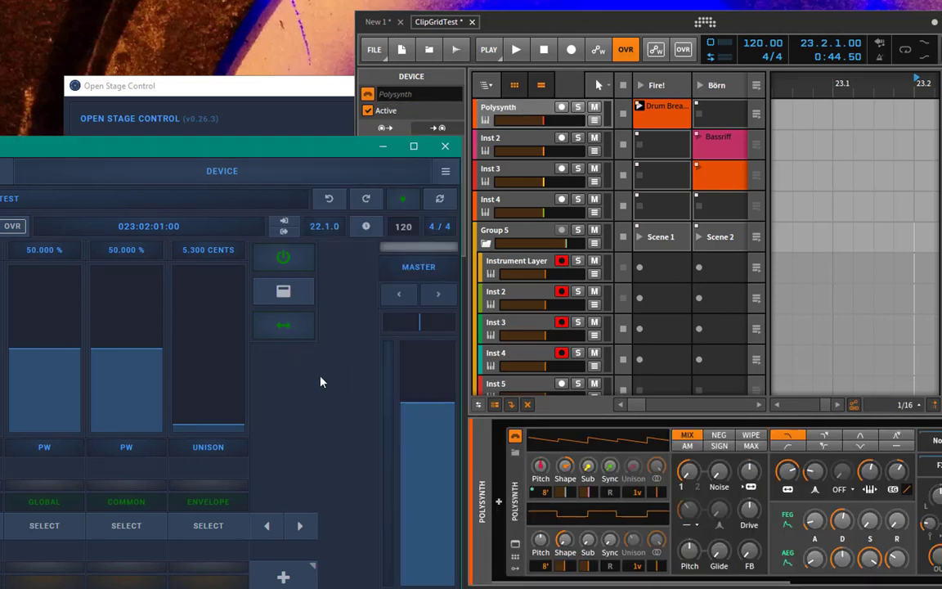
{"action": "left_click", "coordinate": [288, 331]}
{"action": "left_click", "coordinate": [288, 330]}
{"action": "left_click", "coordinate": [288, 331]}
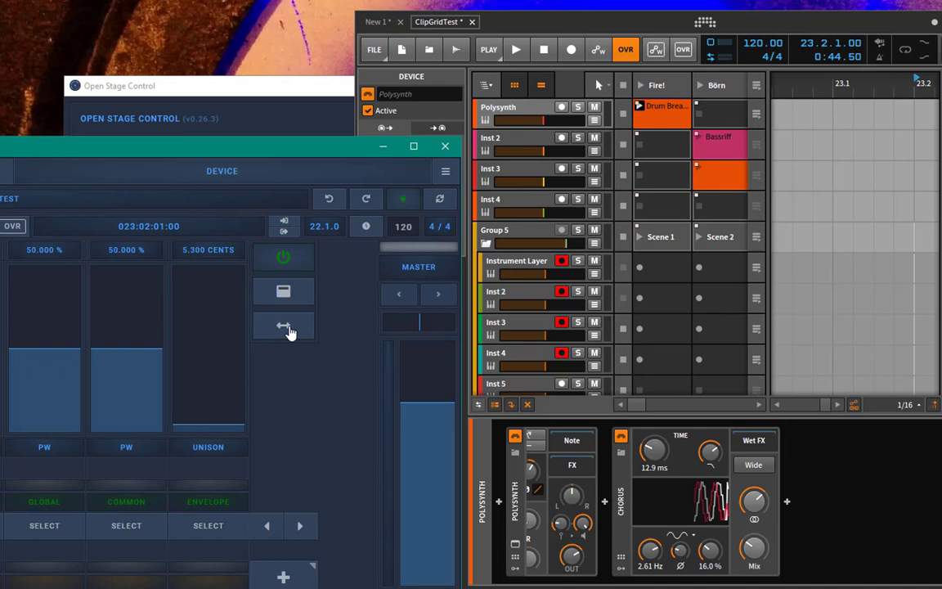
{"action": "left_click", "coordinate": [288, 330]}
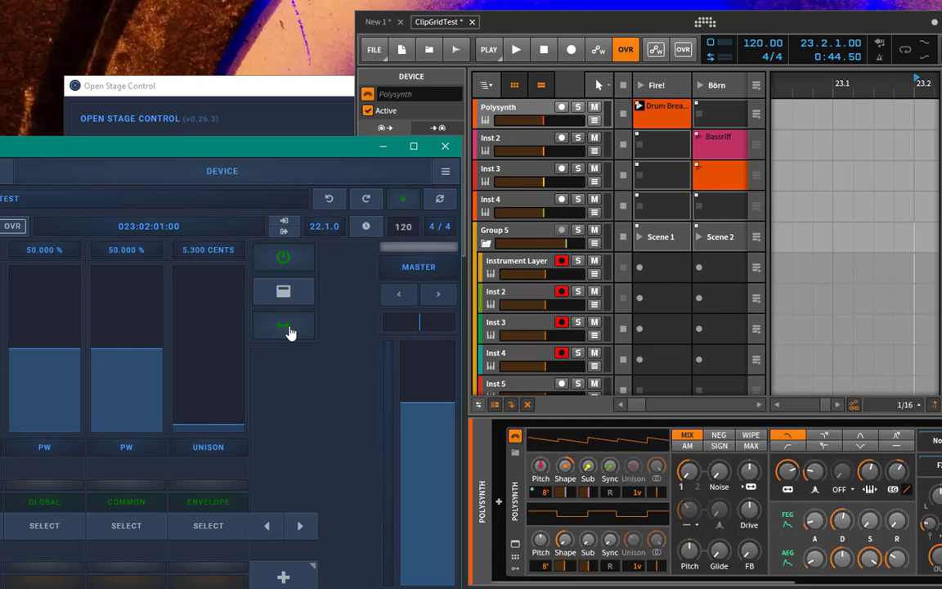
- Maximize the controller window, open Settings, and toggle and adjust the metronome volume
{"action": "double_click", "coordinate": [229, 145]}
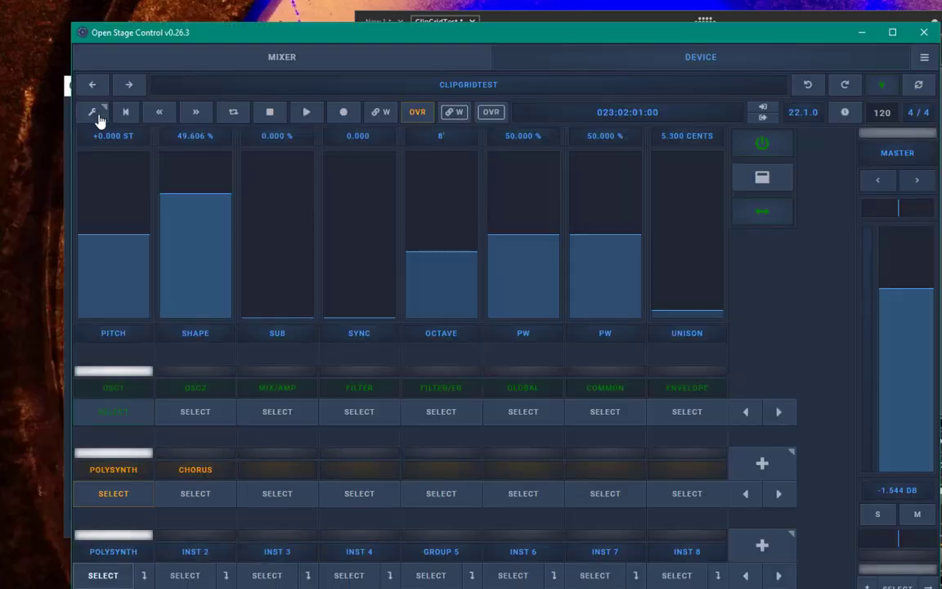
{"action": "left_click", "coordinate": [91, 117]}
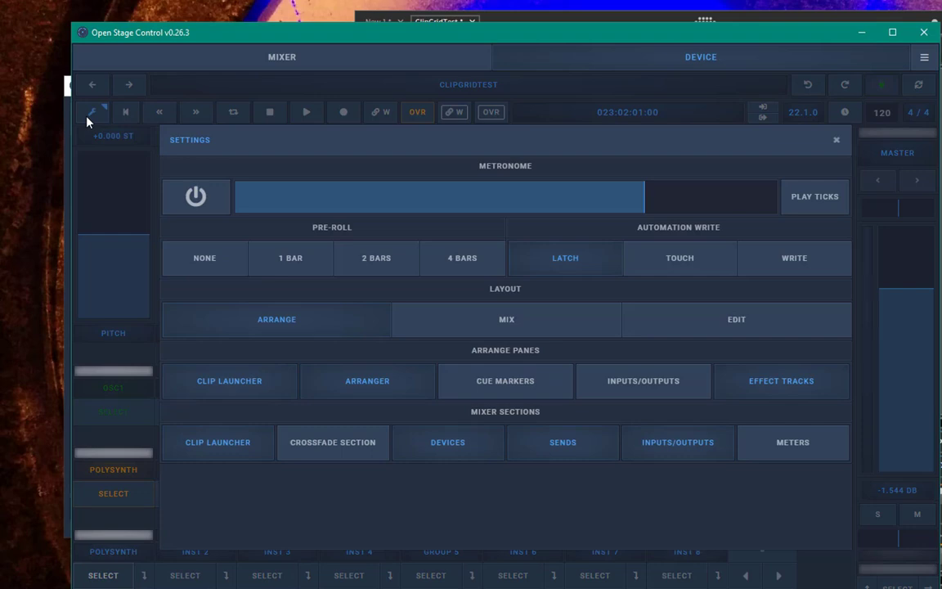
{"action": "left_click", "coordinate": [198, 197]}
{"action": "left_click_drag", "start_coordinate": [508, 204], "coordinate": [640, 212]}
{"action": "left_click", "coordinate": [816, 200]}
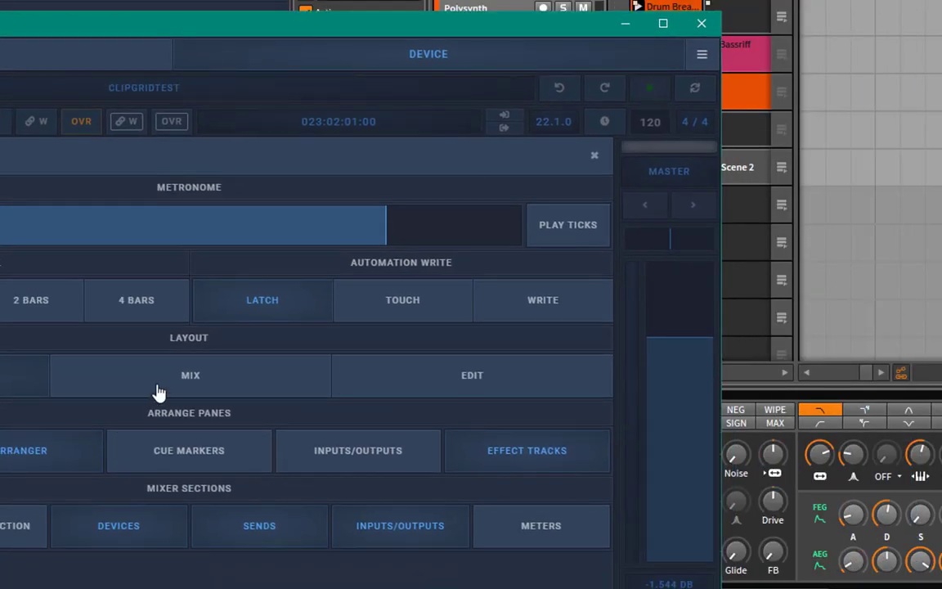
- Try the MIX and EDIT layouts, return to ARRANGE, and toggle the CUE MARKERS and INPUTS/OUTPUTS panes
{"action": "left_click", "coordinate": [199, 387]}
{"action": "left_click", "coordinate": [475, 378]}
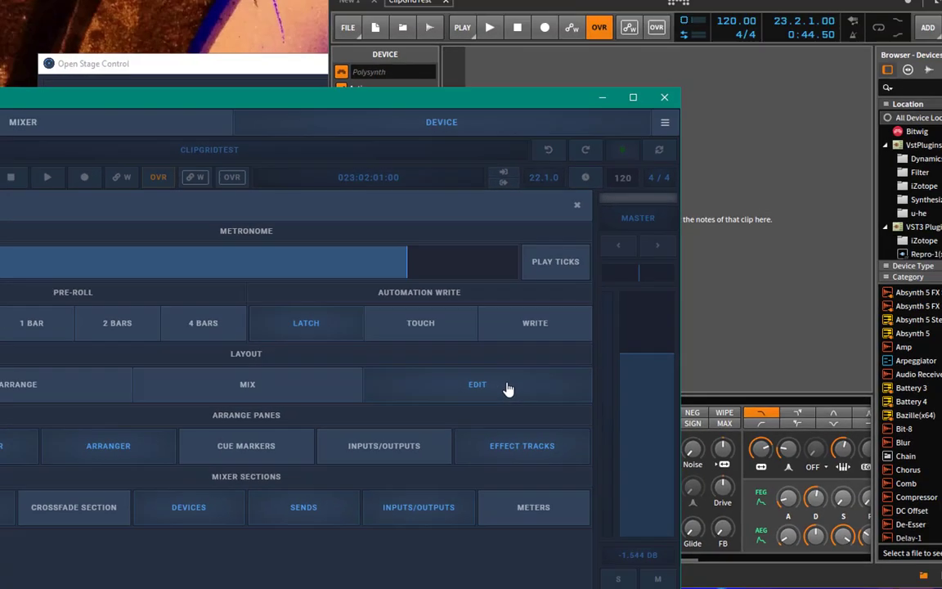
{"action": "left_click", "coordinate": [67, 389]}
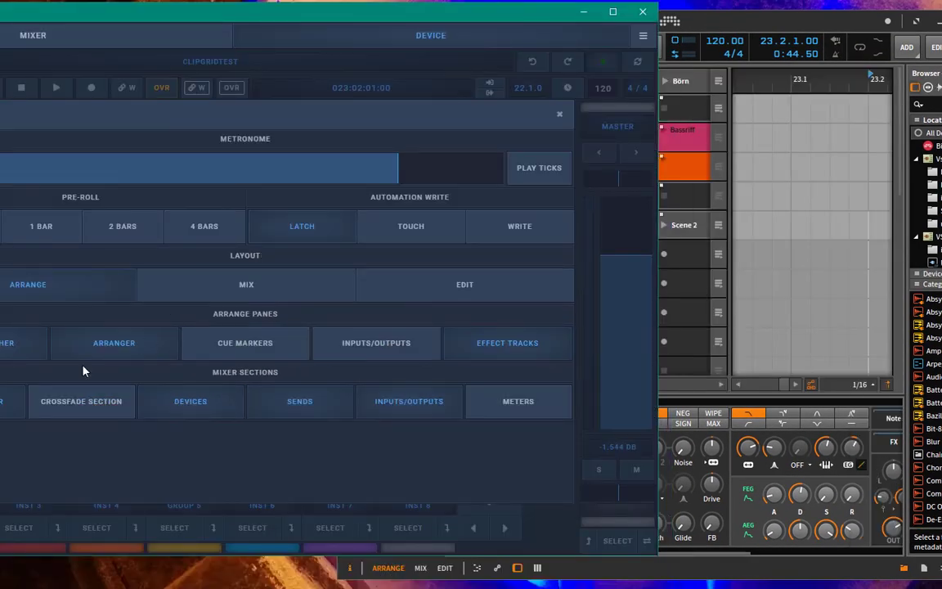
{"action": "left_click", "coordinate": [255, 352]}
{"action": "left_click", "coordinate": [257, 356]}
{"action": "left_click", "coordinate": [400, 353]}
{"action": "left_click", "coordinate": [400, 353]}
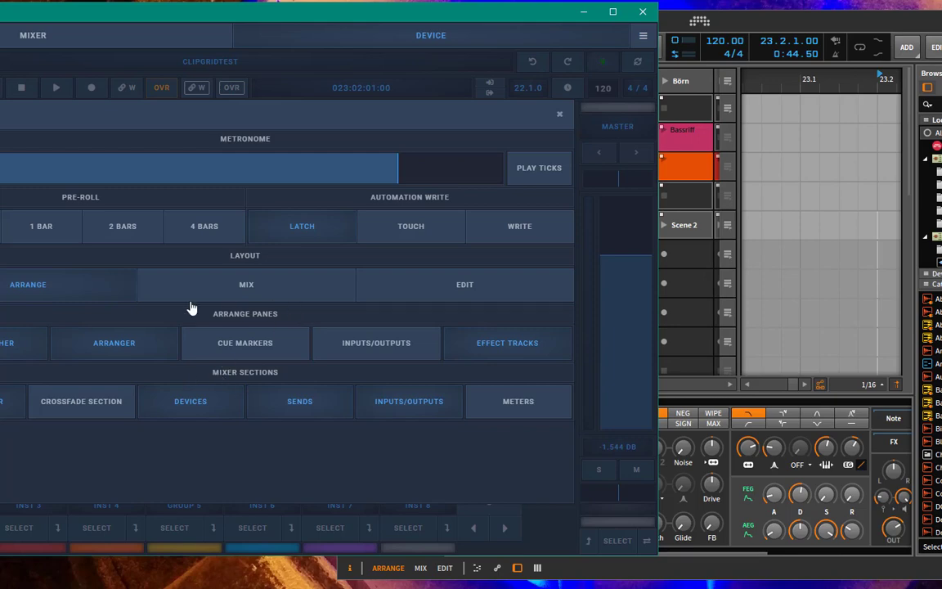
{"action": "left_click_drag", "start_coordinate": [126, 21], "coordinate": [310, 36]}
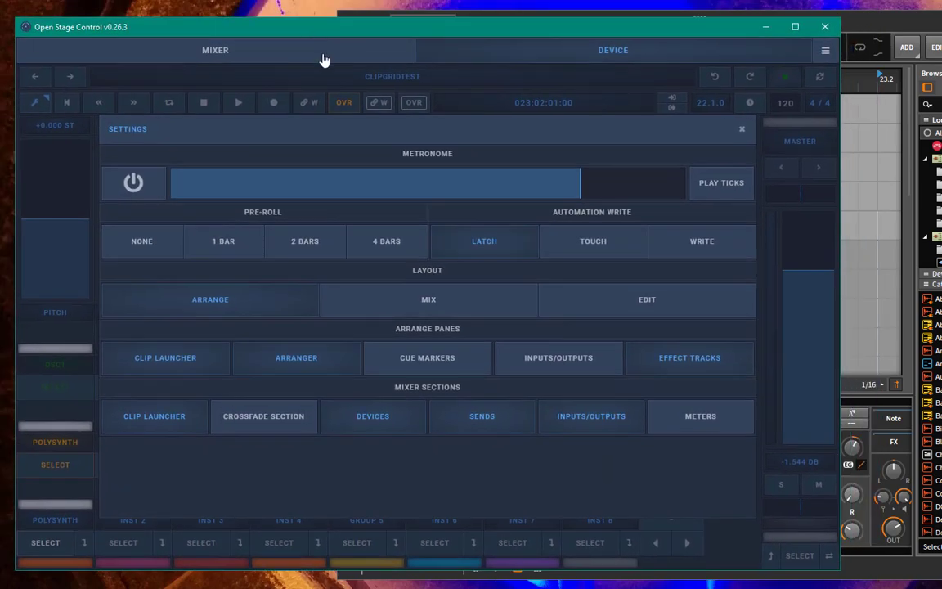
- Close the Settings panel to bring back the POLYSYNTH parameter faders, PITCH through UNISON
{"action": "left_click", "coordinate": [742, 130]}
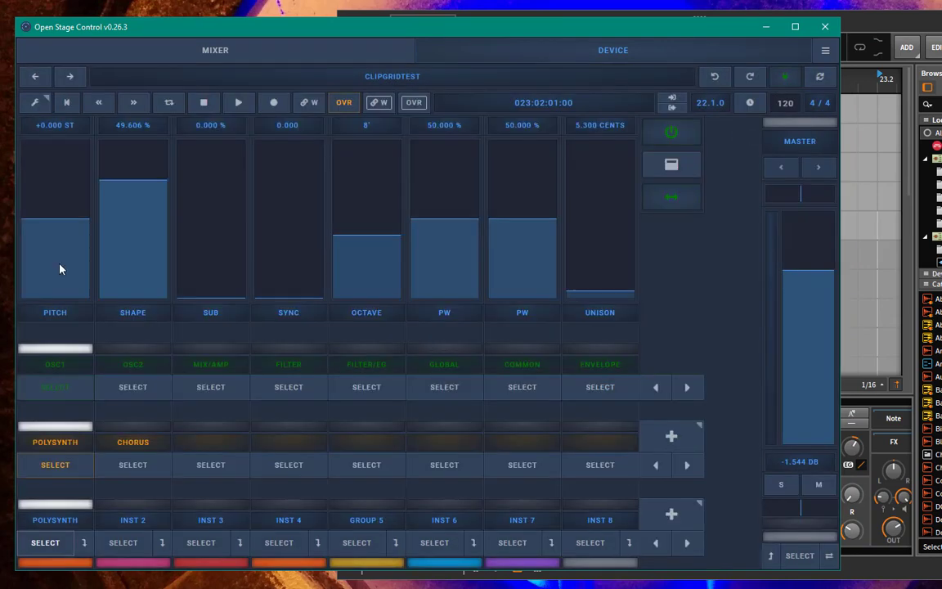